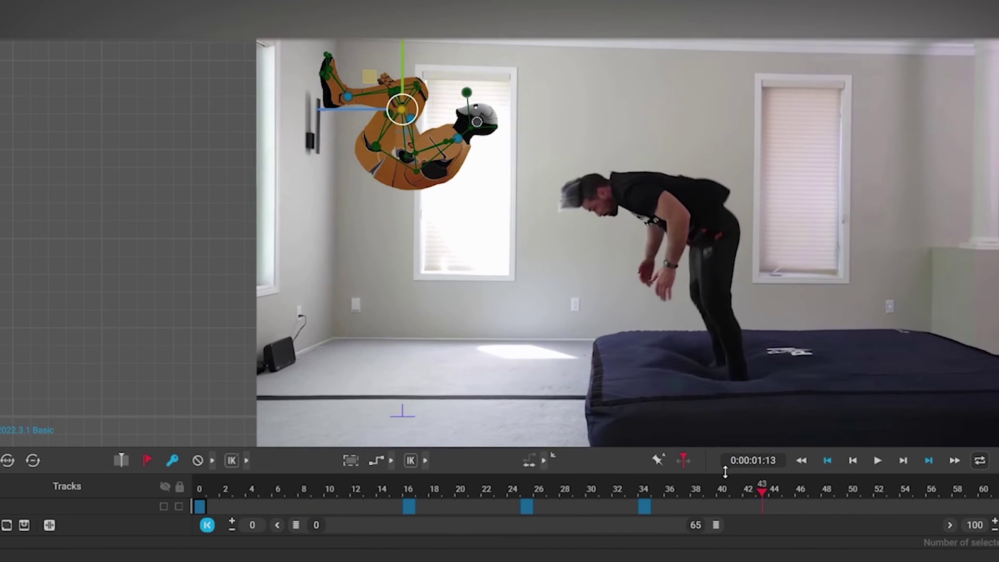
- Undo the recent pose changes, then scroll cascadeur.com down to the Get Cascadeur For Free banner
key(ctrl+z)
key(ctrl+z)
key(ctrl+z)
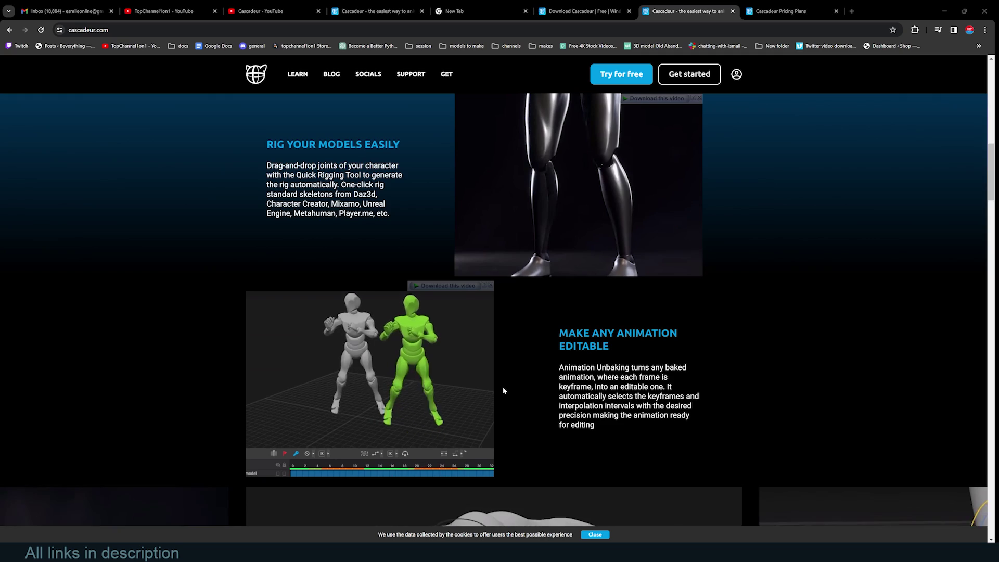
scroll(503, 389, down, 4)
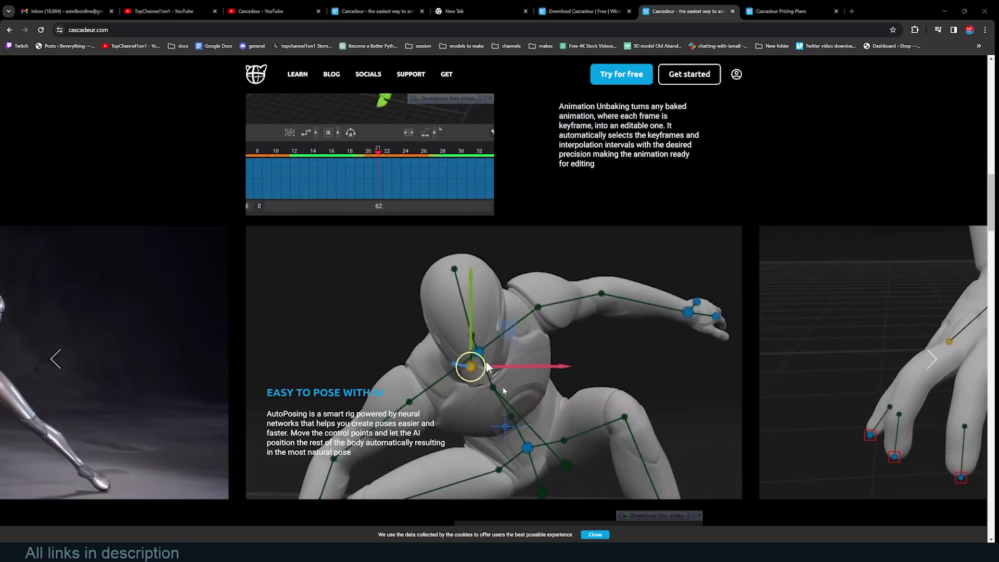
scroll(503, 390, down, 5)
scroll(550, 339, down, 1)
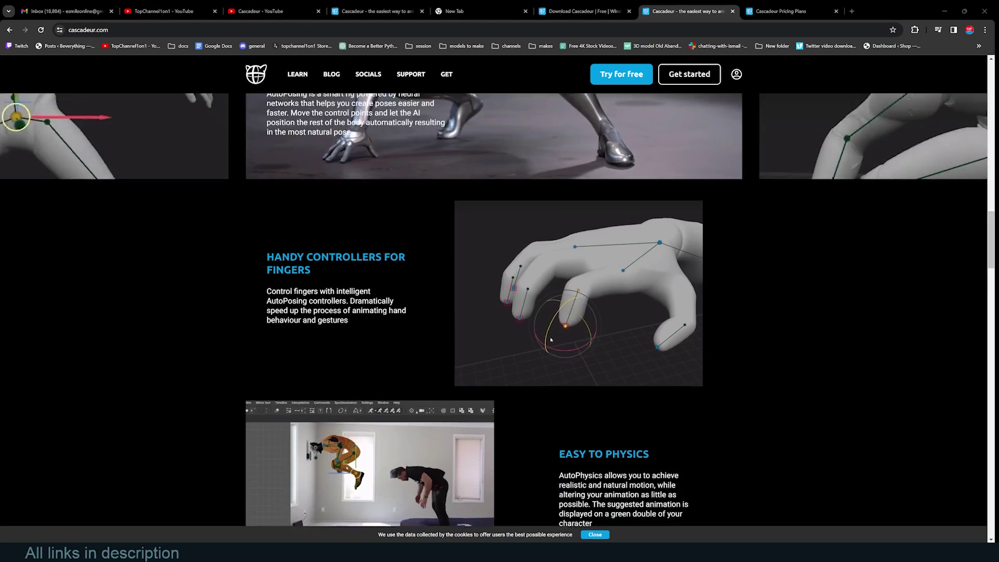
scroll(391, 338, down, 5)
scroll(433, 339, down, 4)
scroll(333, 343, up, 5)
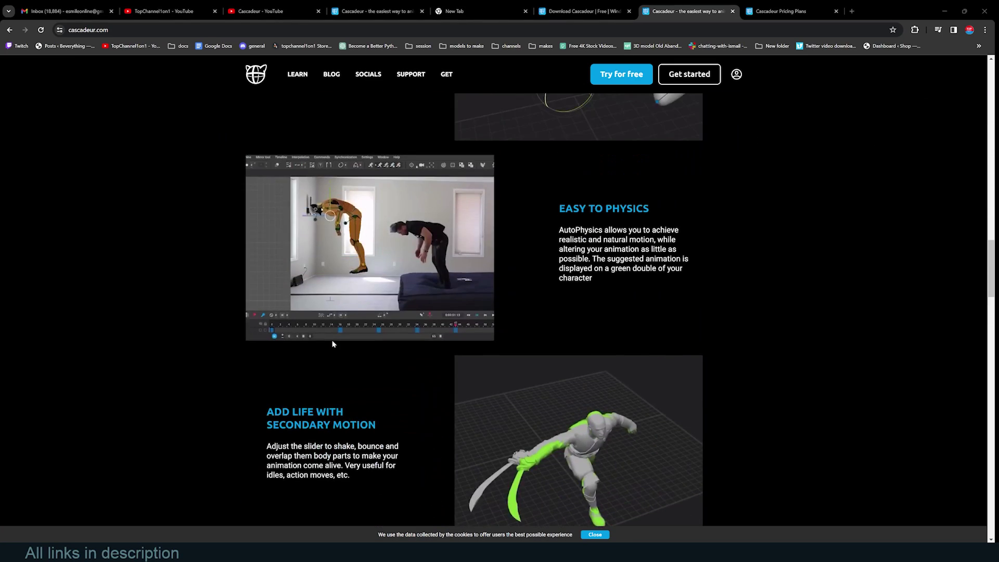
scroll(333, 344, down, 12)
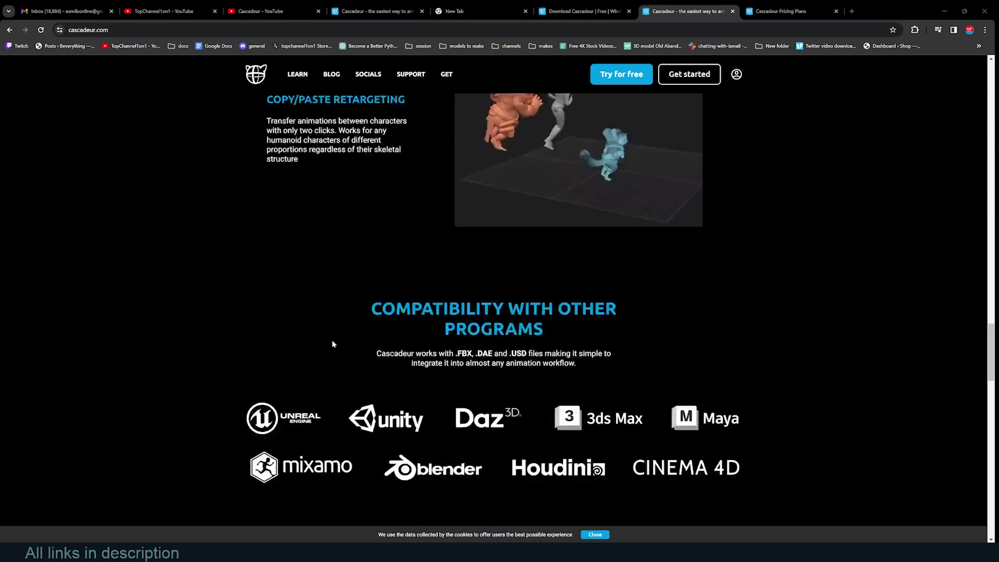
scroll(333, 343, down, 15)
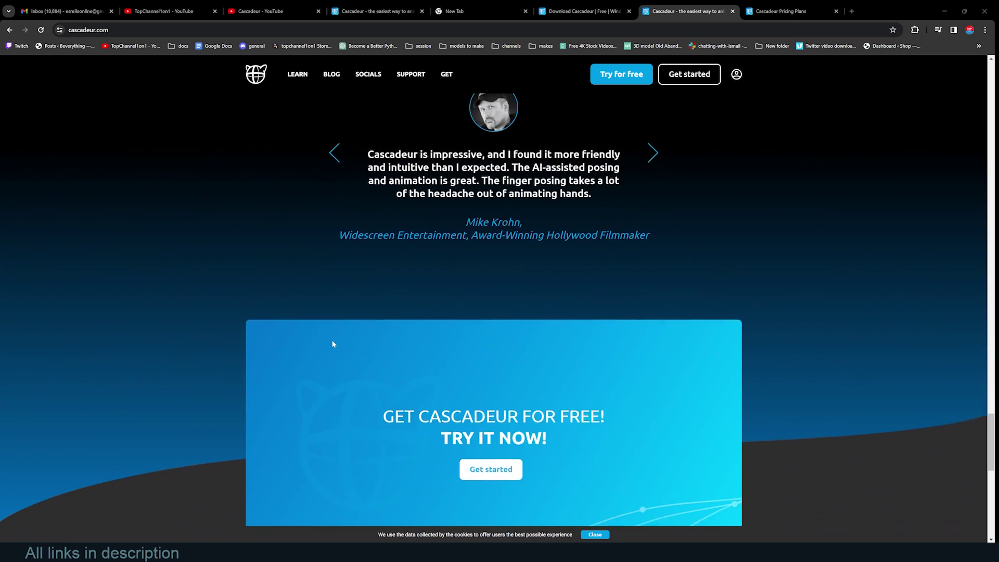
scroll(332, 343, down, 4)
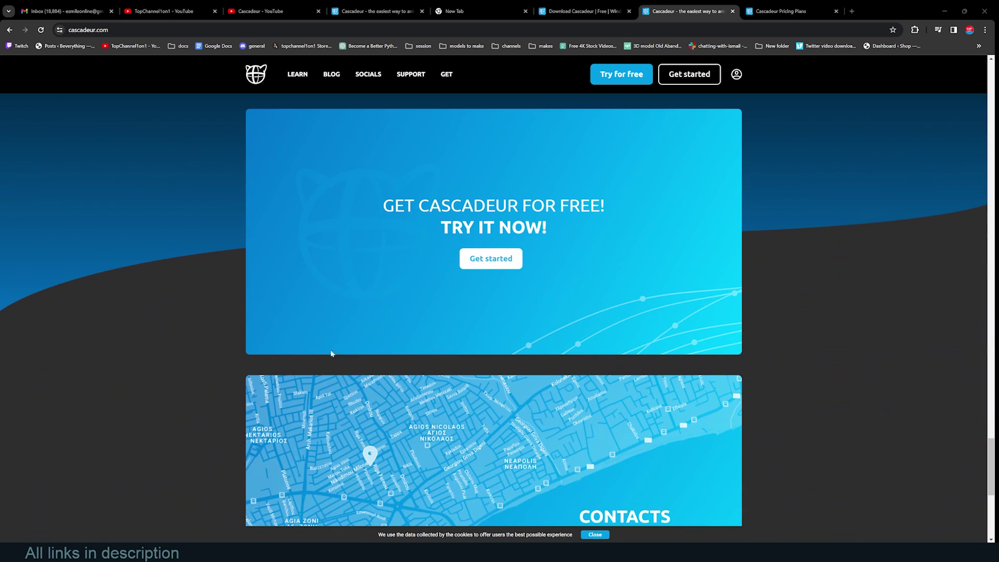
- In Blender, select all the character's bones and switch the viewport to Material Preview shading
click(944, 11)
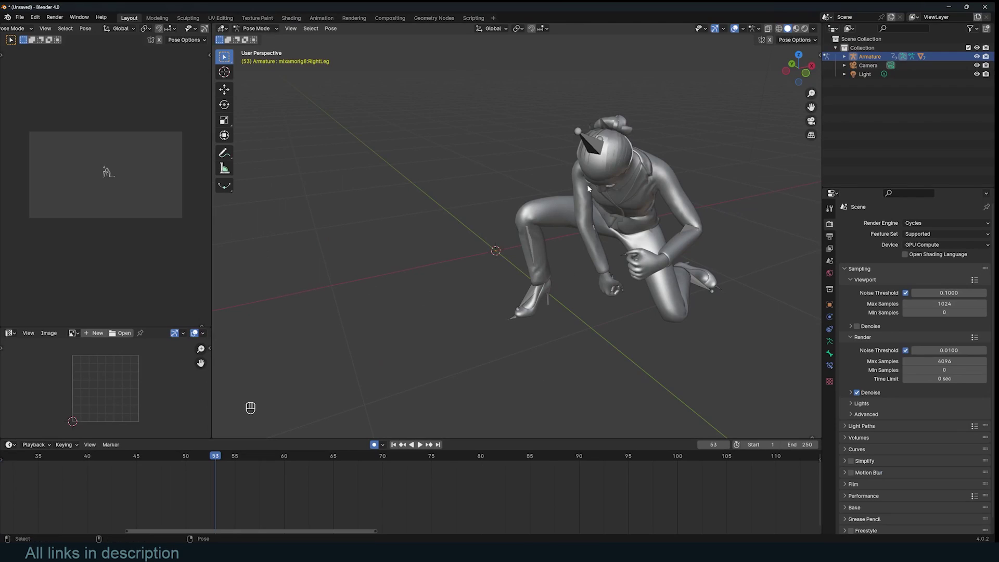
click(578, 131)
key(a)
scroll(332, 492, down, 5)
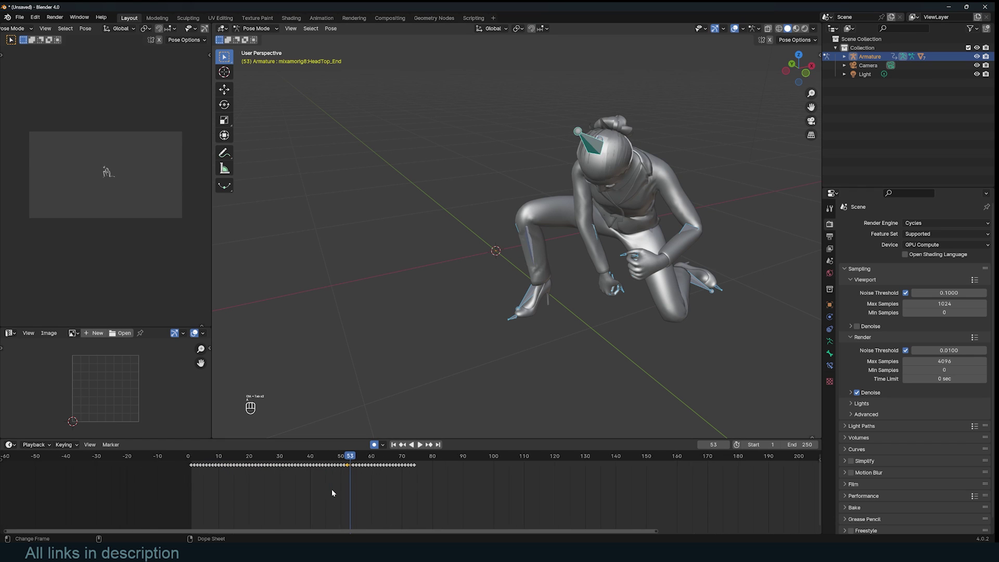
scroll(332, 491, down, 1)
scroll(544, 327, down, 2)
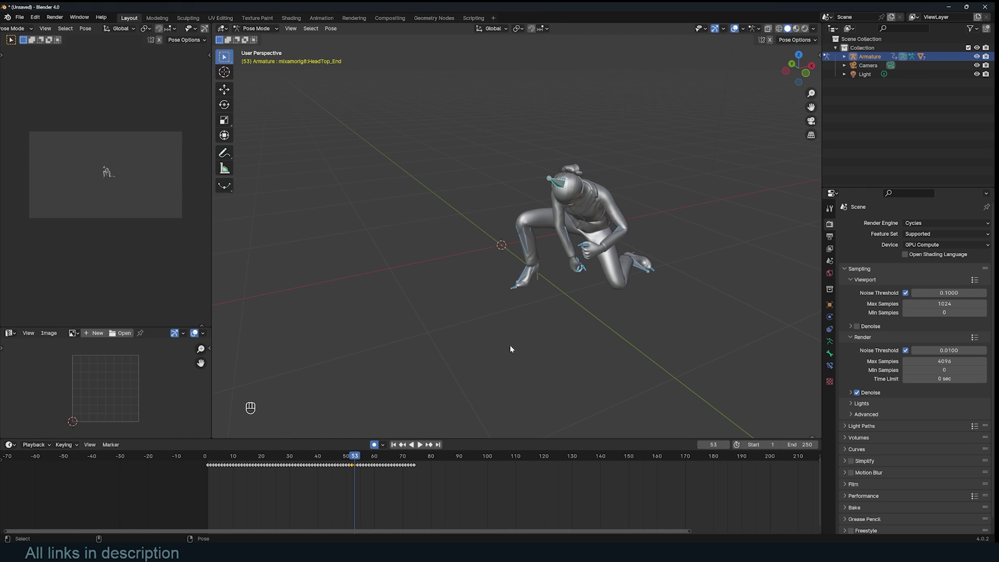
middle_drag(593, 283, 526, 239)
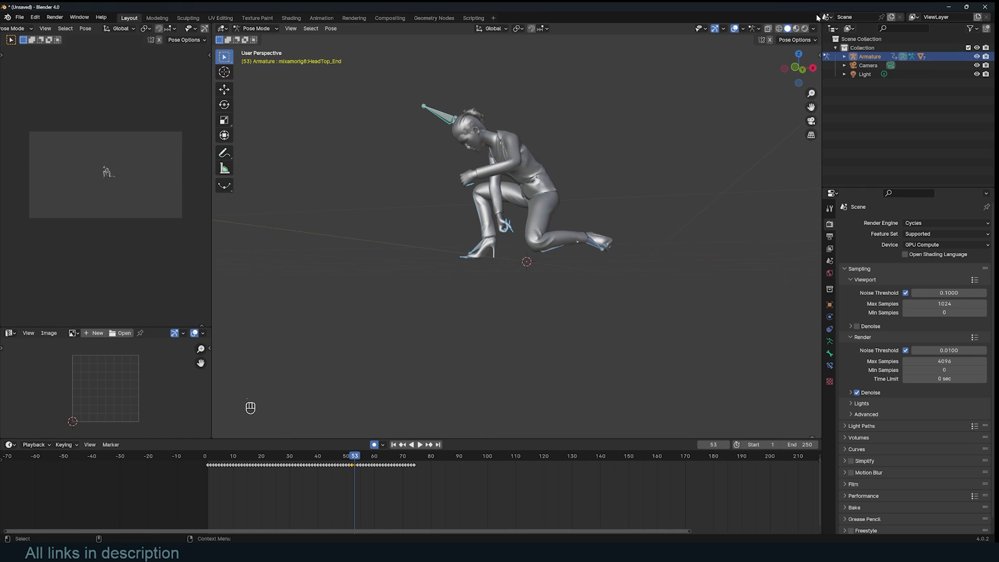
click(796, 28)
- Play the animation from the start and stop it at frame 43
key(g)
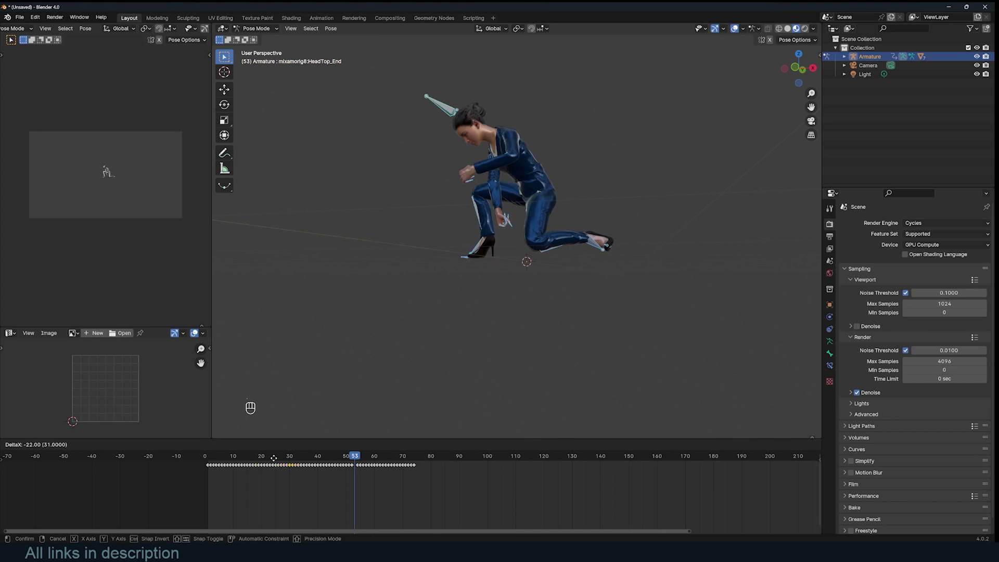
click(274, 458)
key(ctrl+z)
key(shift+Left)
key(space)
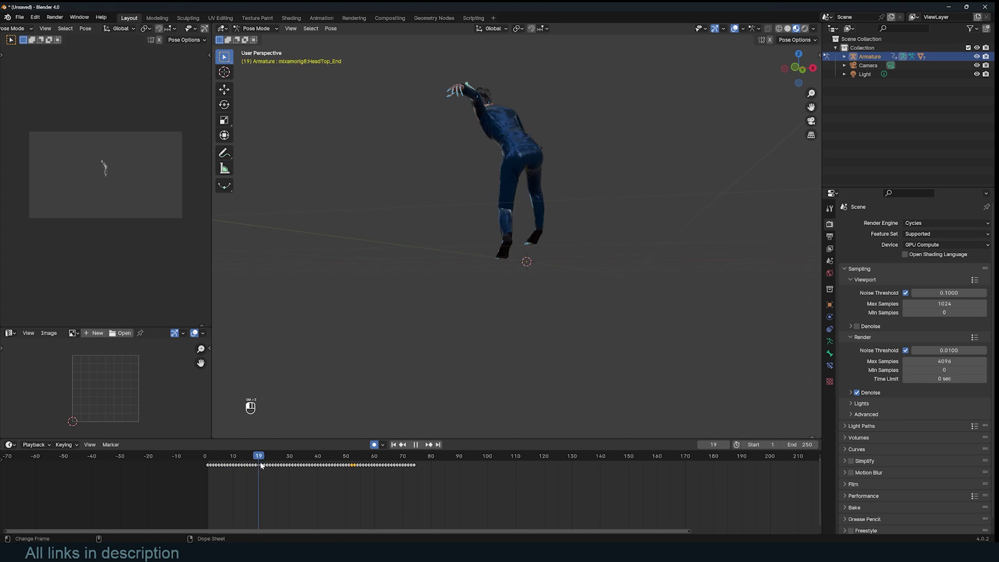
key(space)
- Rotate the Head bone so the character looks toward the camera
scroll(364, 495, up, 2)
click(524, 284)
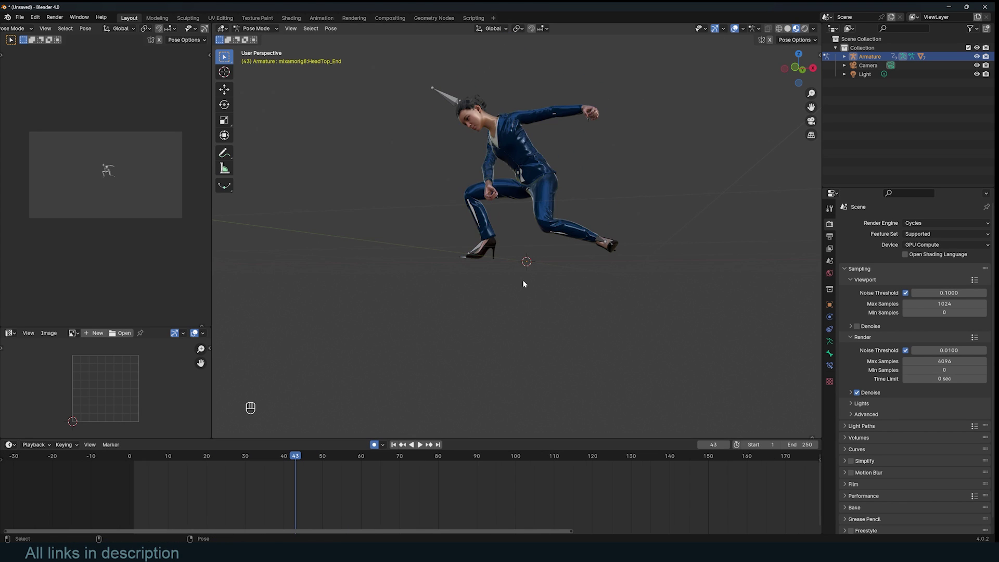
middle_drag(582, 249, 507, 194)
scroll(507, 193, up, 2)
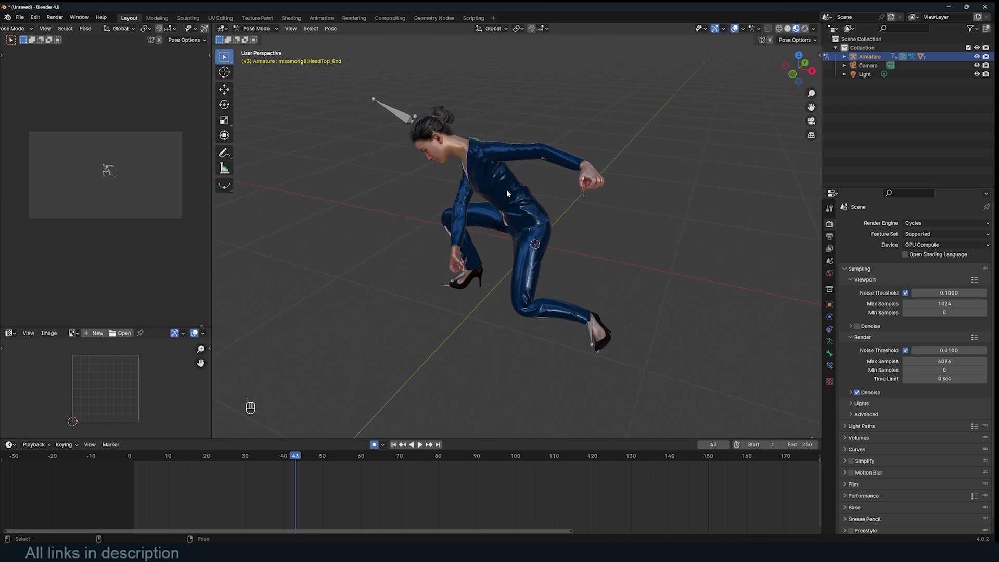
click(442, 137)
key(r)
key(r)
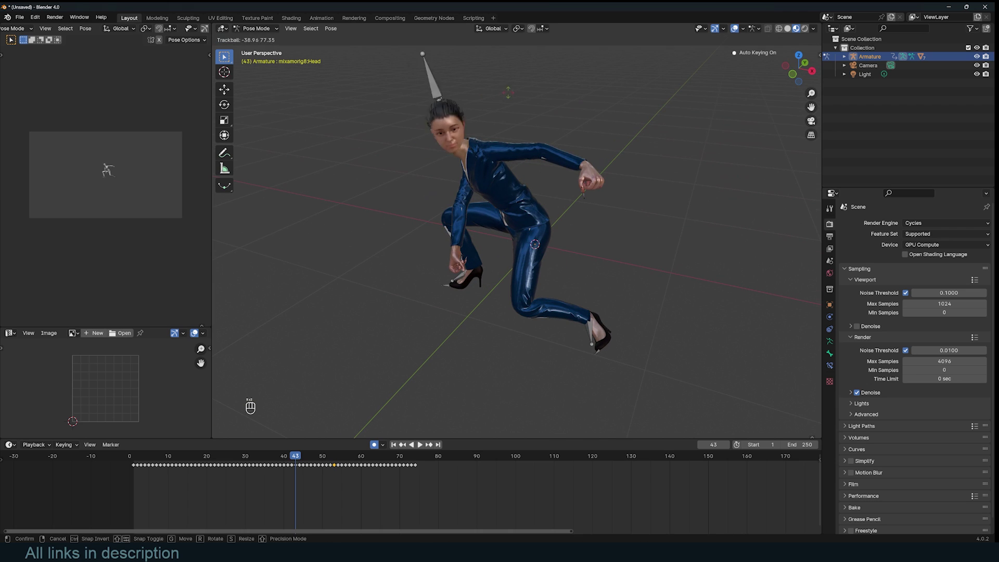
click(413, 237)
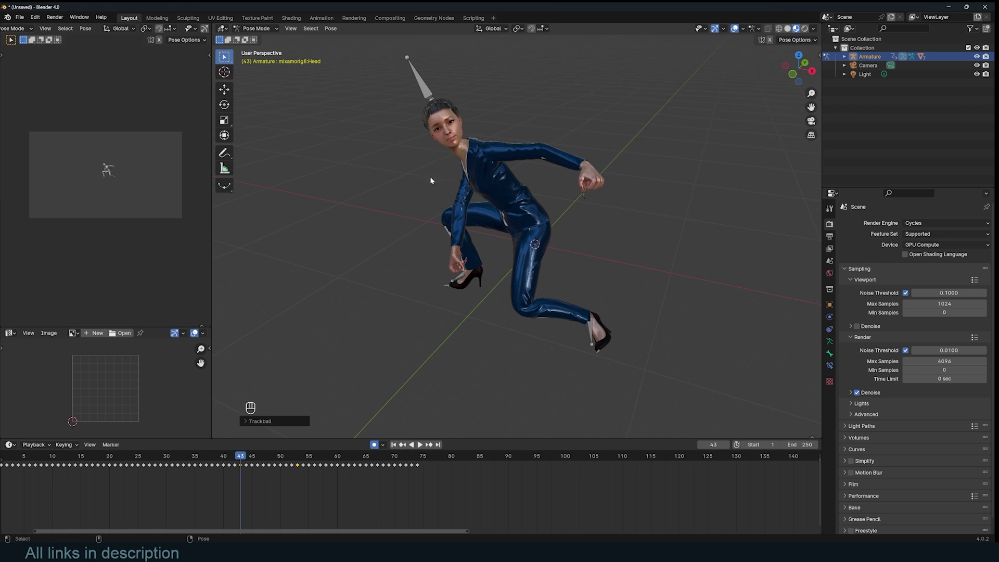
- Undo the head rotation and scrub the timeline between frames 38 and 43
mouse_move(244, 457)
mouse_down()
mouse_move(232, 458)
mouse_move(240, 459)
mouse_up()
key(ctrl+z)
key(ctrl+z)
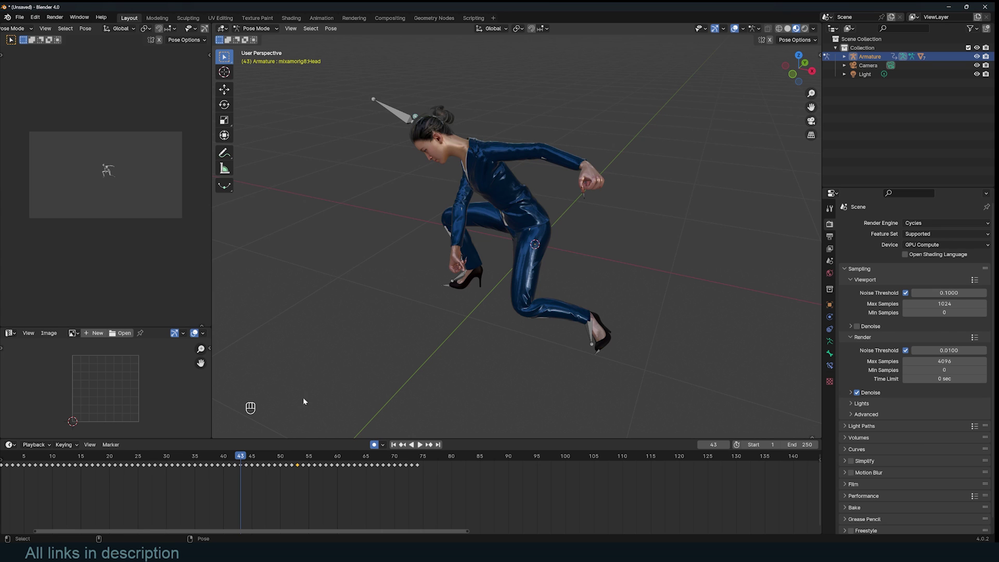
mouse_move(254, 456)
mouse_down()
mouse_move(326, 457)
mouse_move(201, 461)
mouse_move(246, 462)
mouse_up()
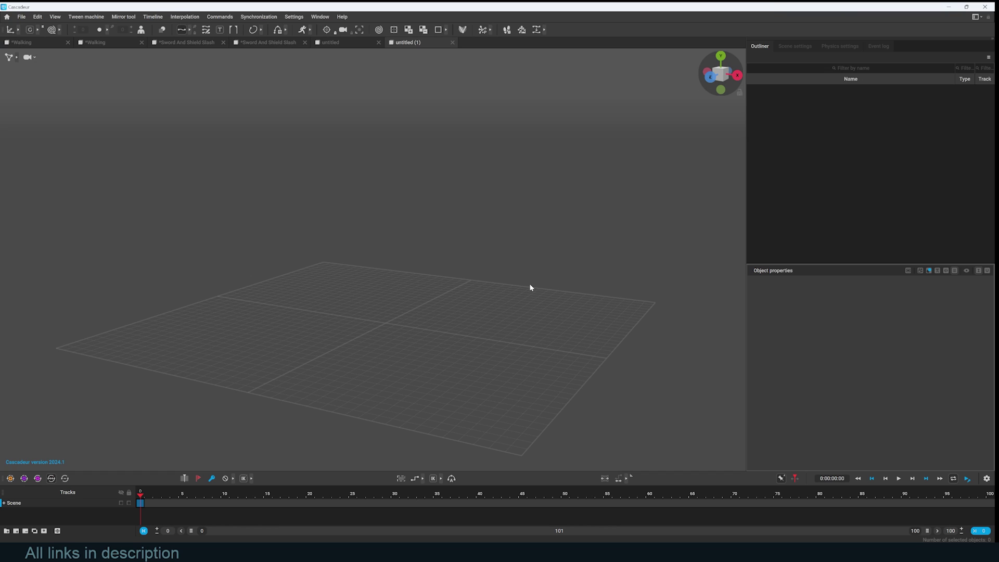
- Import the Sword And Shield Slash .fbx from Downloads via File > Import > Fbx/Dae
click(22, 17)
mouse_move(90, 86)
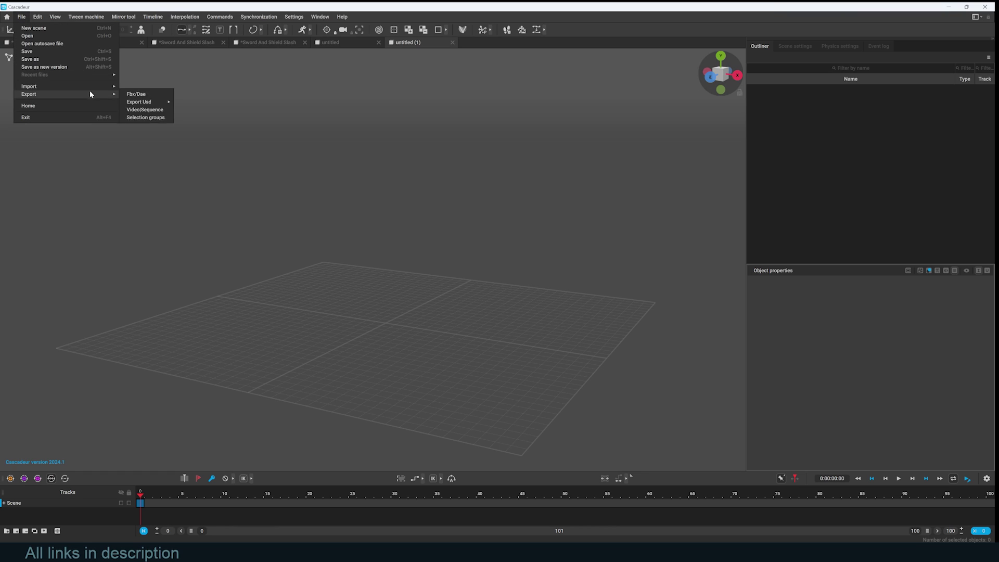
click(157, 86)
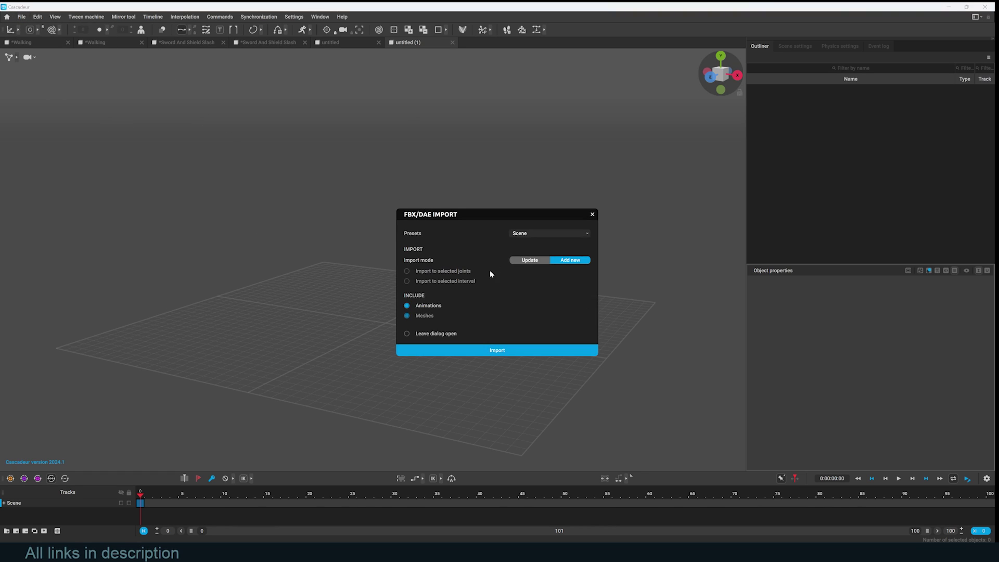
click(475, 349)
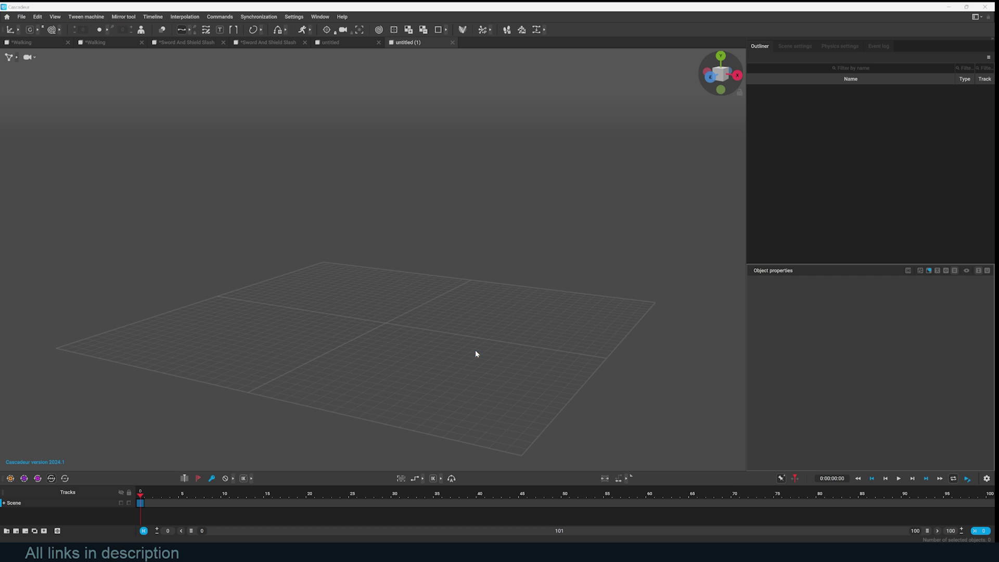
scroll(142, 193, down, 3)
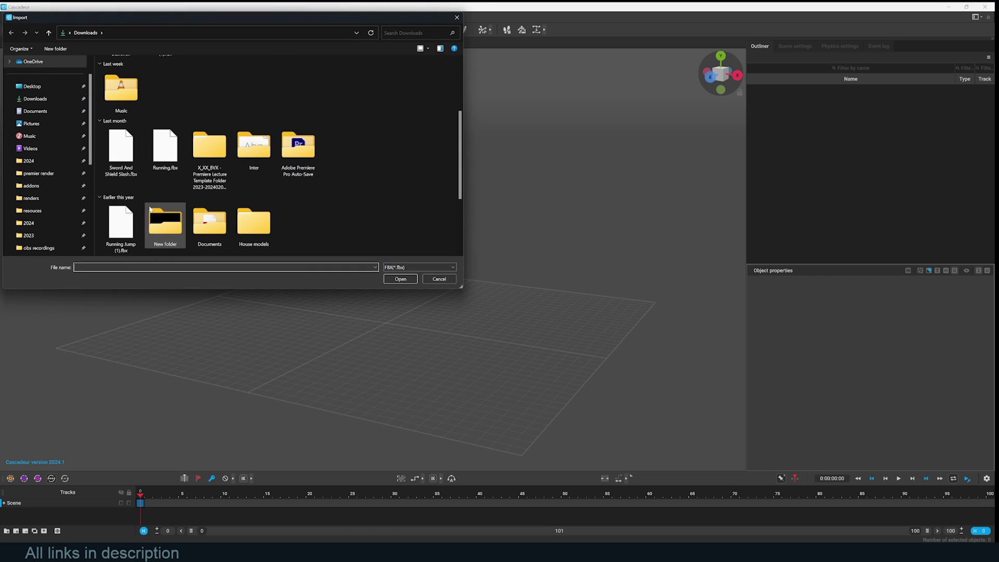
double_click(126, 165)
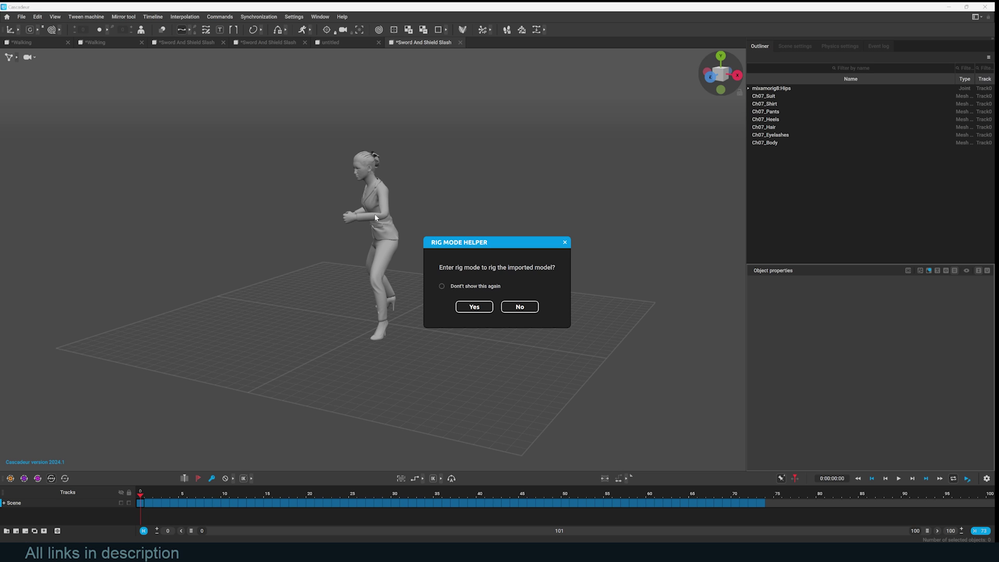
- Briefly check the Blender scene, then accept the Rig Mode Helper prompt in Cascadeur
click(390, 507)
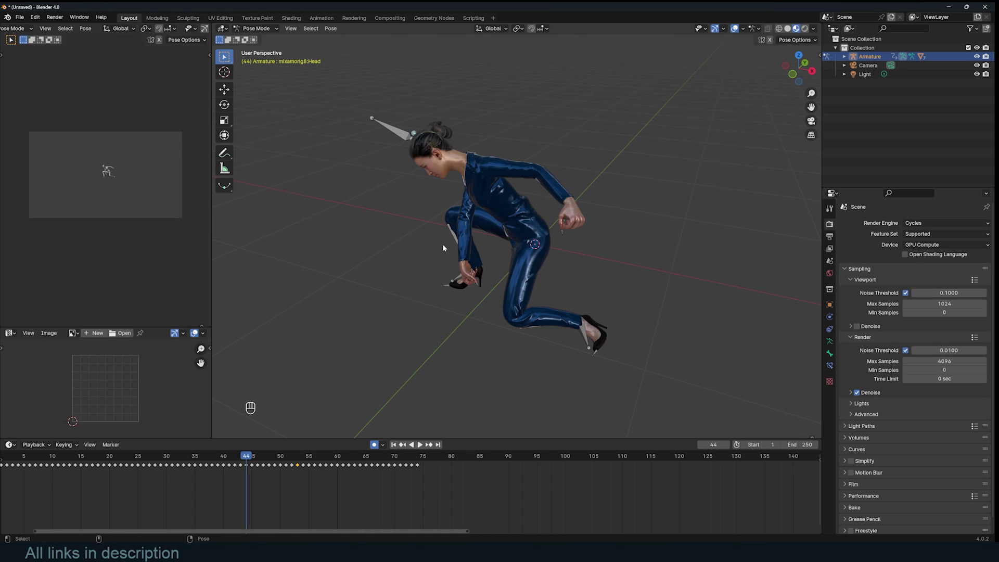
click(948, 7)
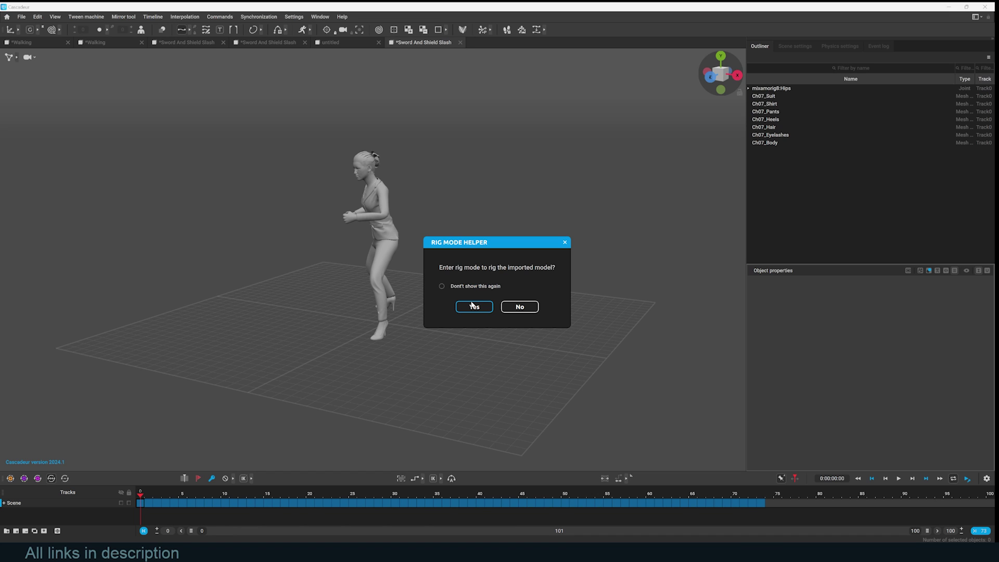
click(473, 310)
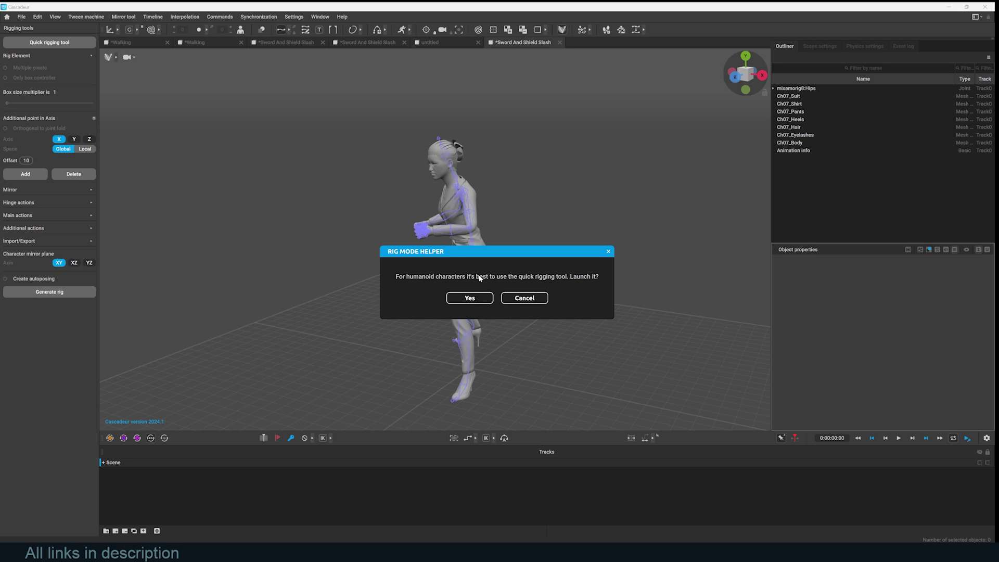
- Run the Quick Rigging Tool, add Mixamo-matched rig elements, and generate the AutoPosing rig
click(471, 298)
click(494, 297)
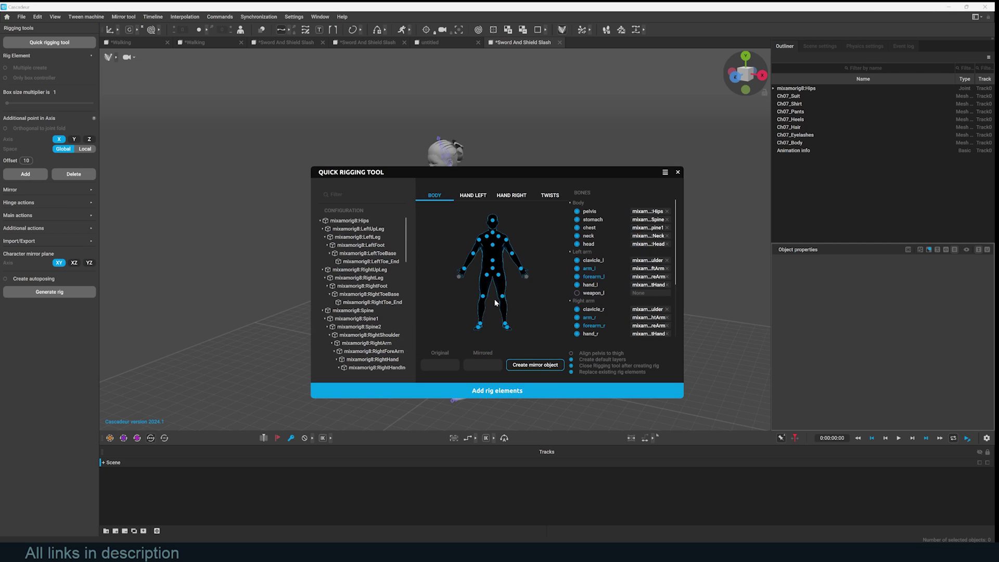
click(502, 395)
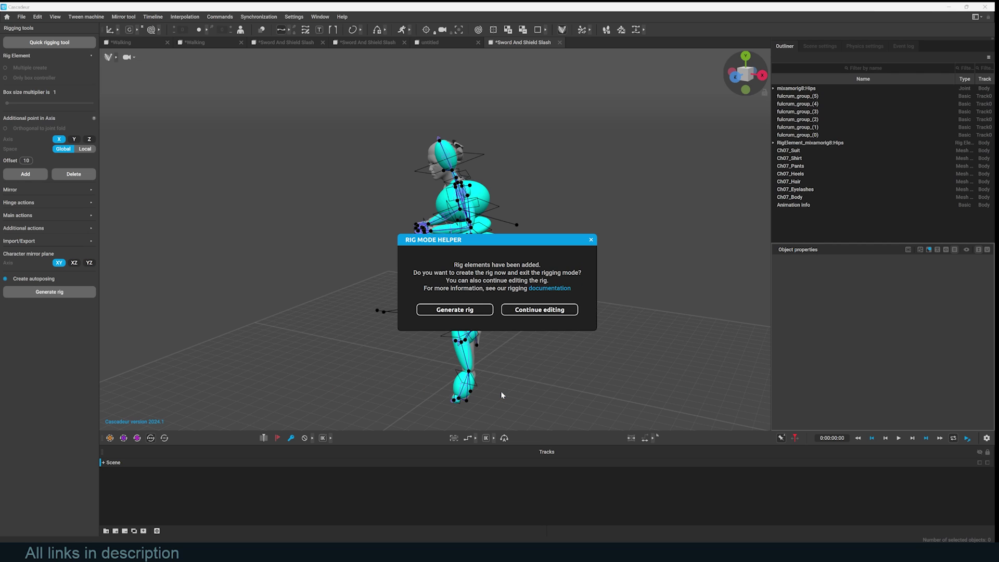
click(450, 311)
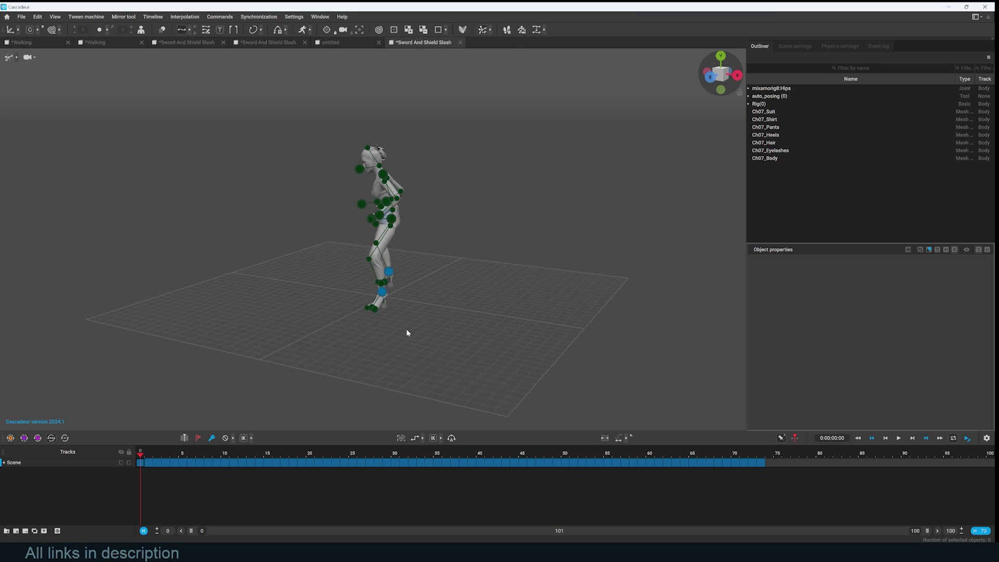
key(space)
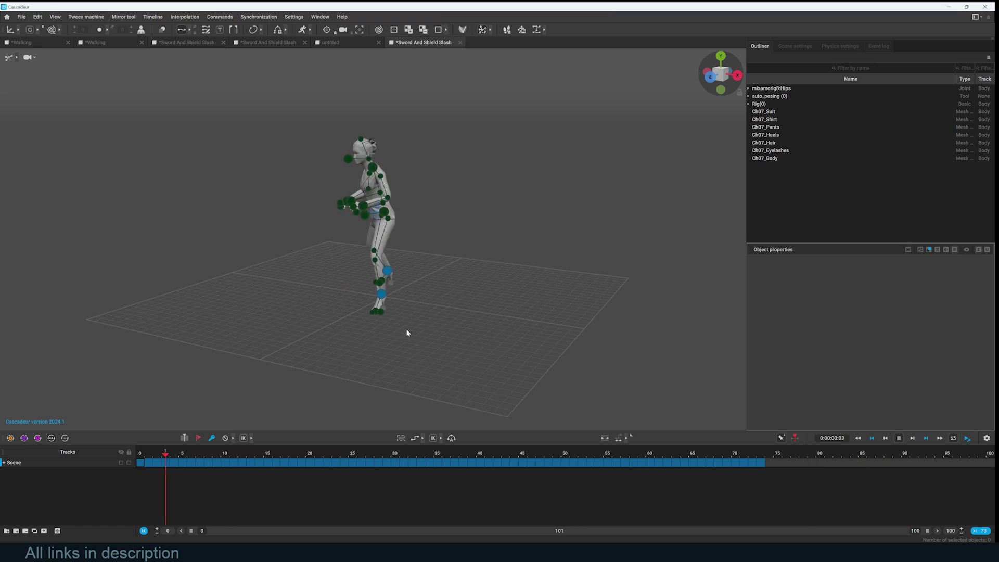
key(space)
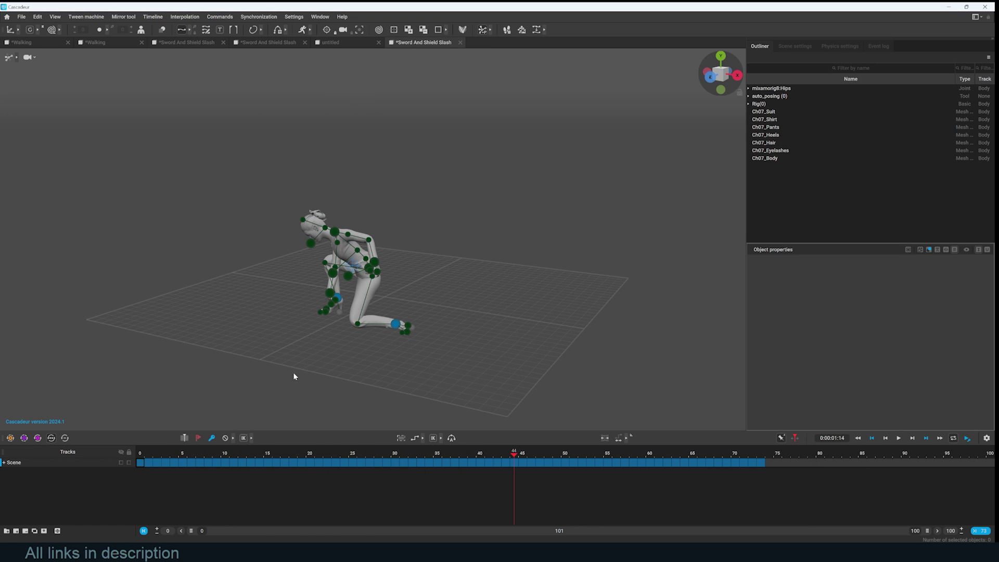
click(149, 463)
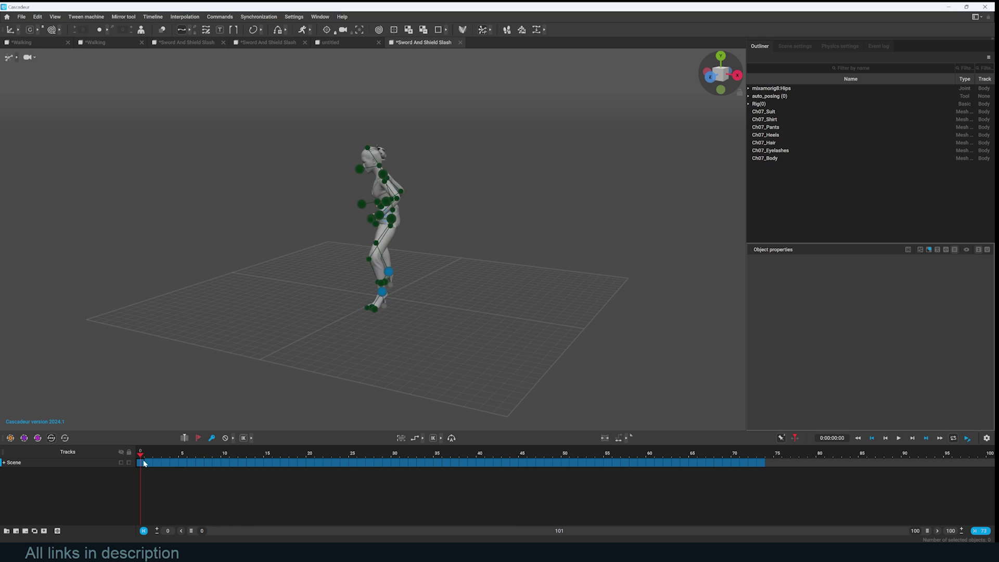
click(388, 271)
- At frame 5, slide the foot_r controller outward along X into a wide crouch, then review earlier frames
click(182, 463)
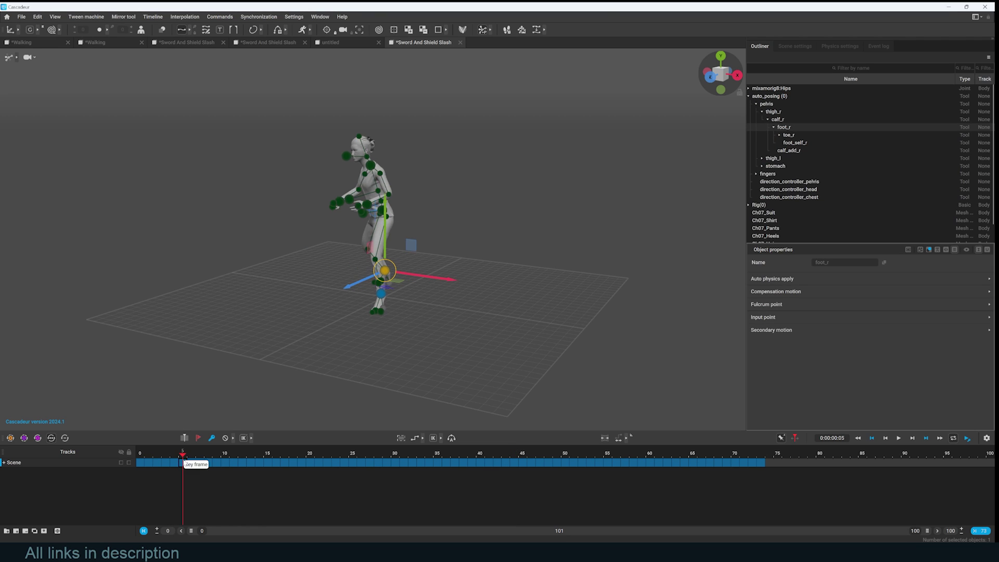
drag(425, 278, 391, 278)
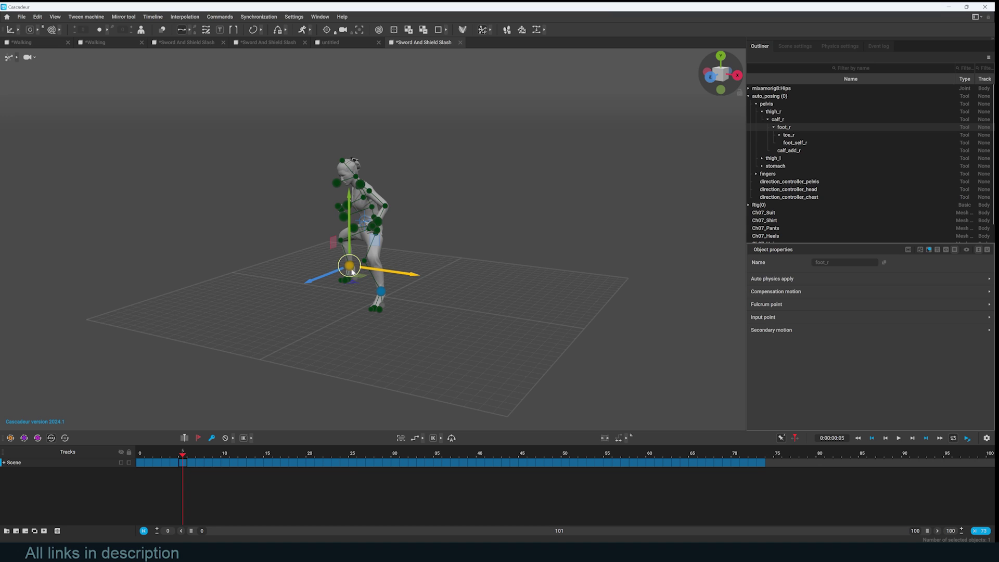
right_drag(307, 310, 402, 311)
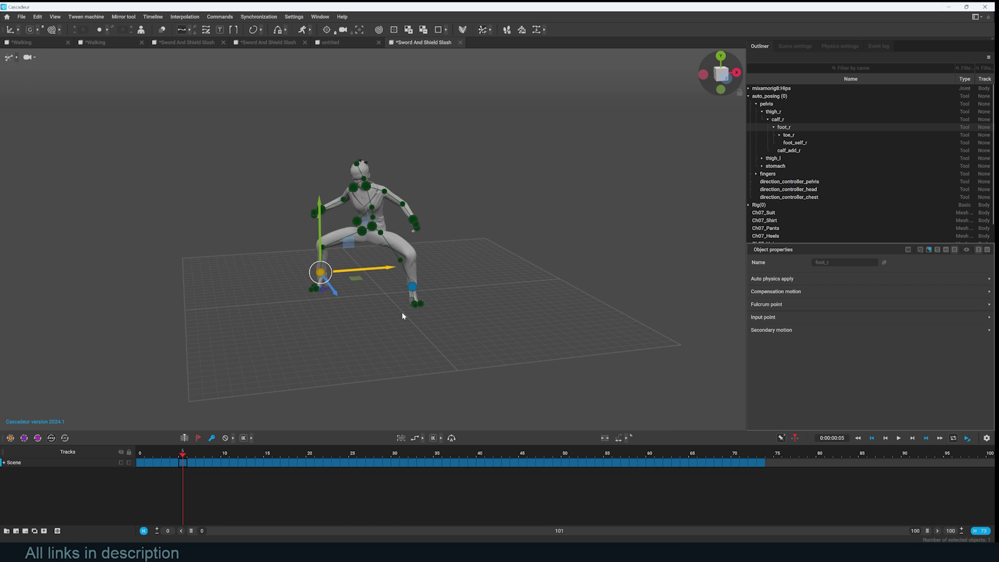
mouse_move(366, 291)
mouse_down()
mouse_move(364, 282)
mouse_move(371, 288)
mouse_up()
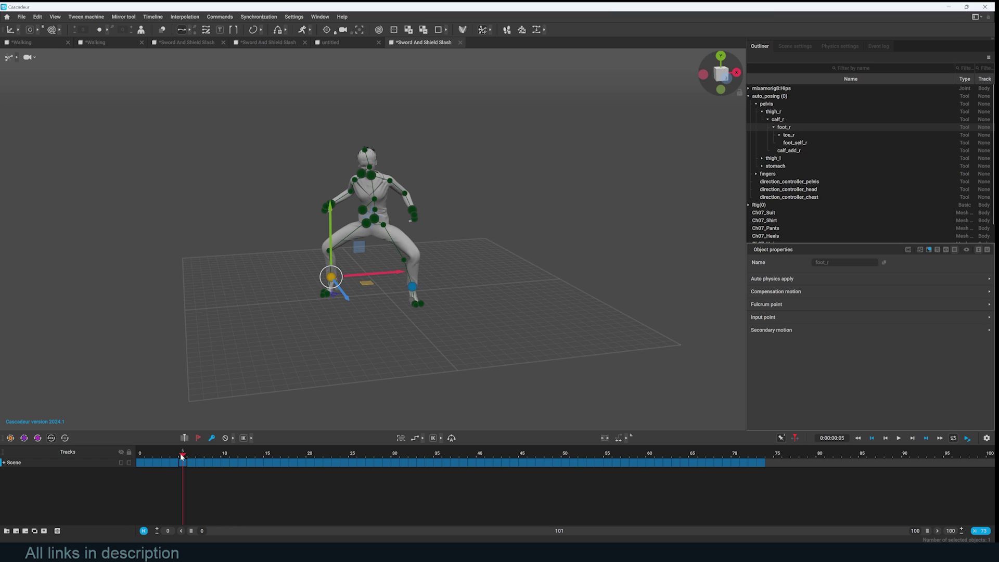
mouse_move(183, 457)
mouse_down()
mouse_move(175, 458)
mouse_move(189, 454)
mouse_up()
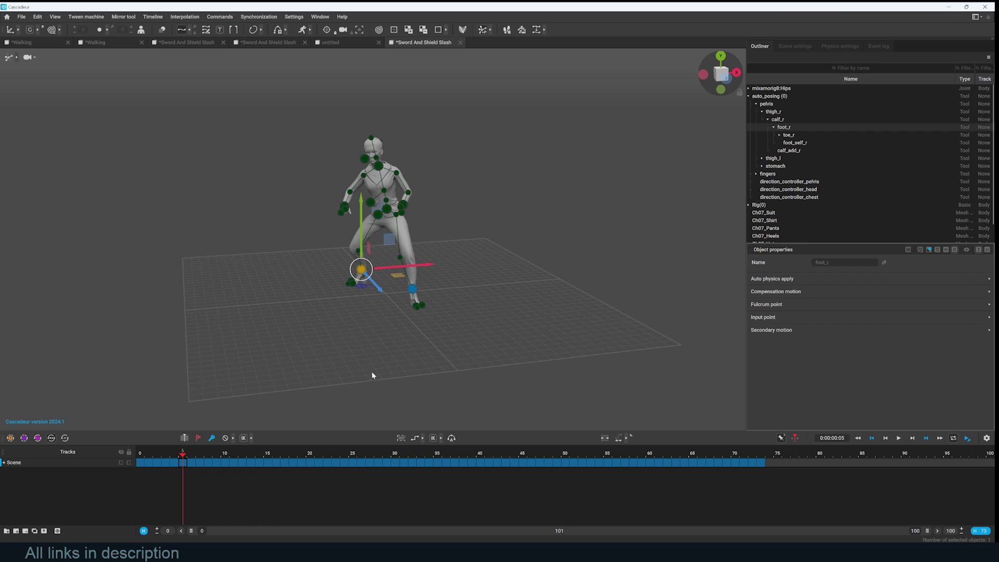
drag(183, 451, 157, 456)
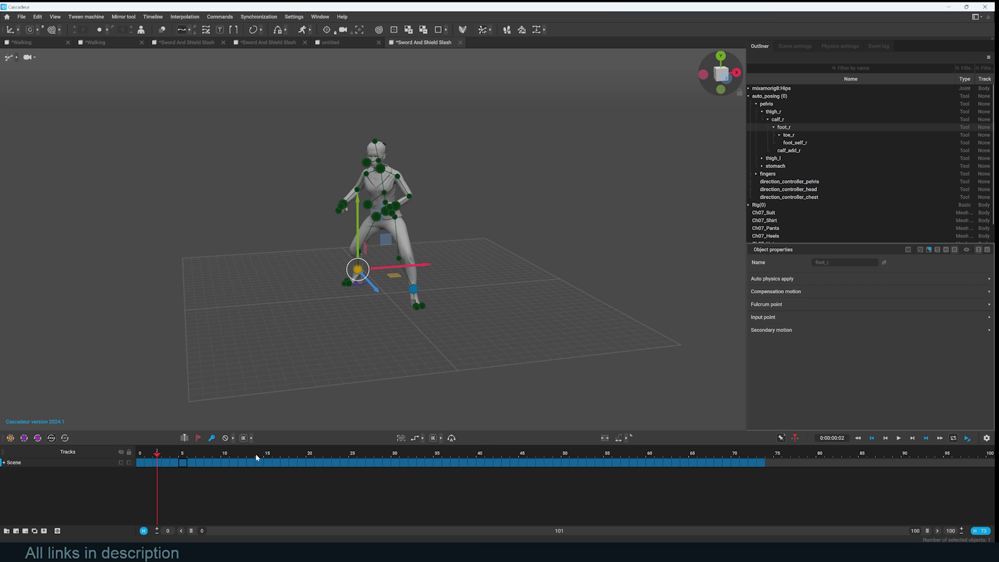
click(139, 462)
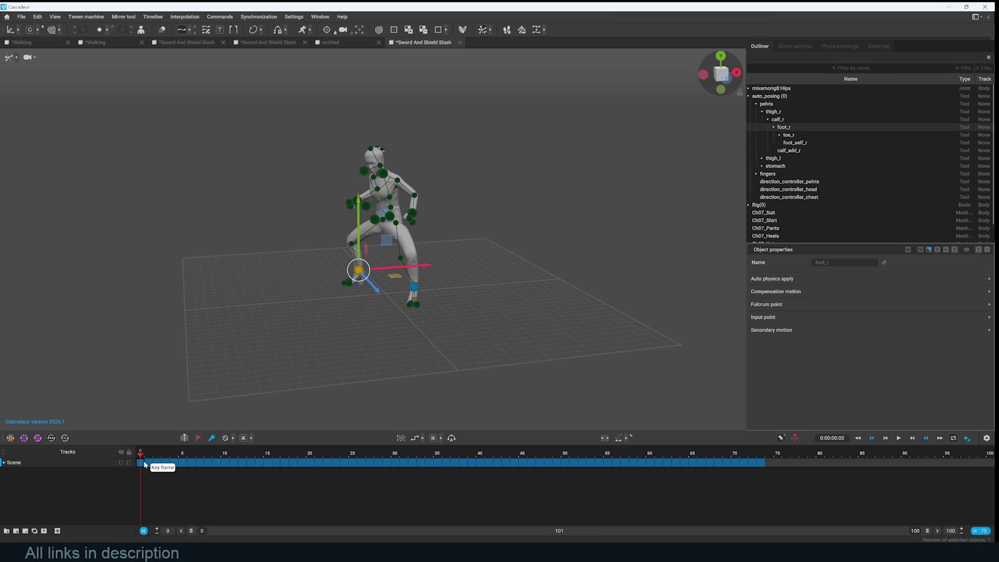
- Scrub the animation timeline through to frame 43
drag(150, 464, 790, 458)
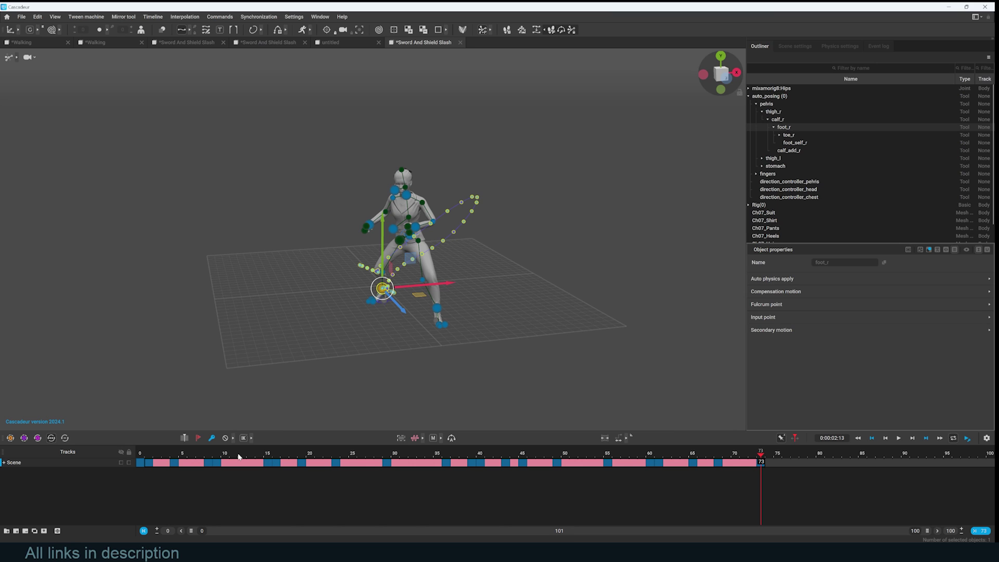
- Scrub back to frame 2 and orbit to a side view of the character
drag(238, 457, 430, 455)
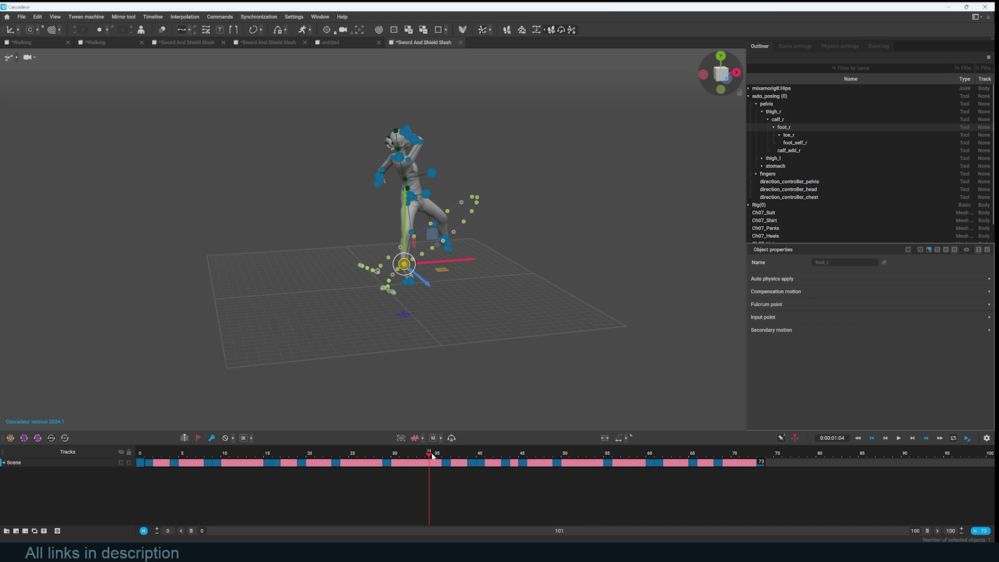
drag(435, 455, 175, 453)
right_drag(360, 303, 326, 311)
scroll(327, 311, up, 3)
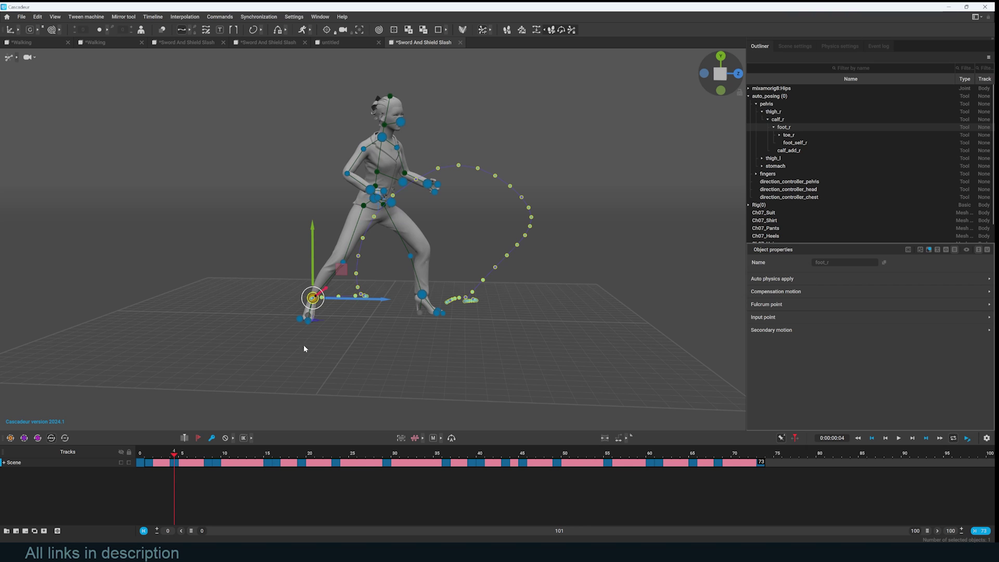
right_drag(303, 345, 347, 310)
- Raise the foot_r controller slightly along Y, then scrub frames 1–4 to check
click(347, 266)
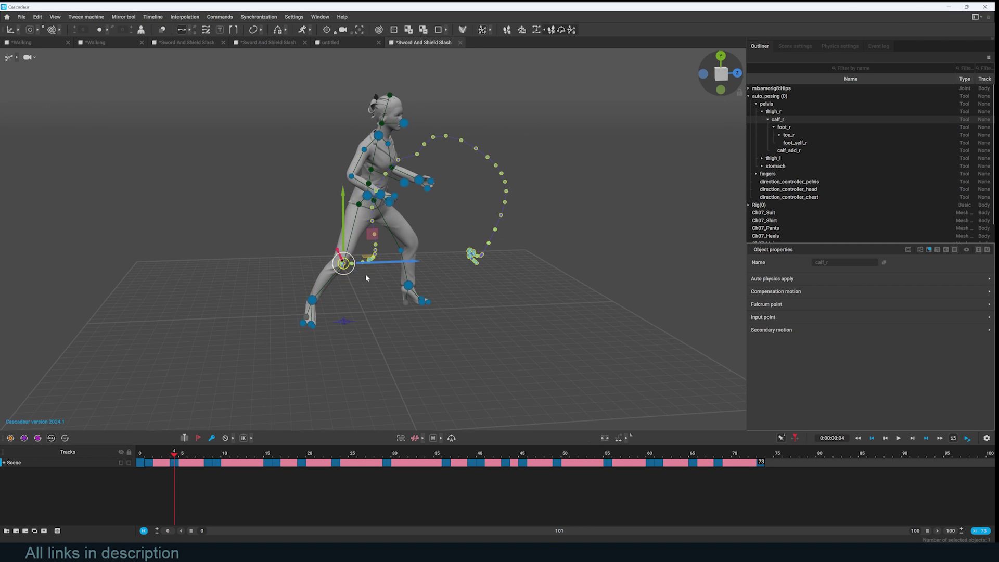
right_drag(366, 277, 399, 306)
click(316, 305)
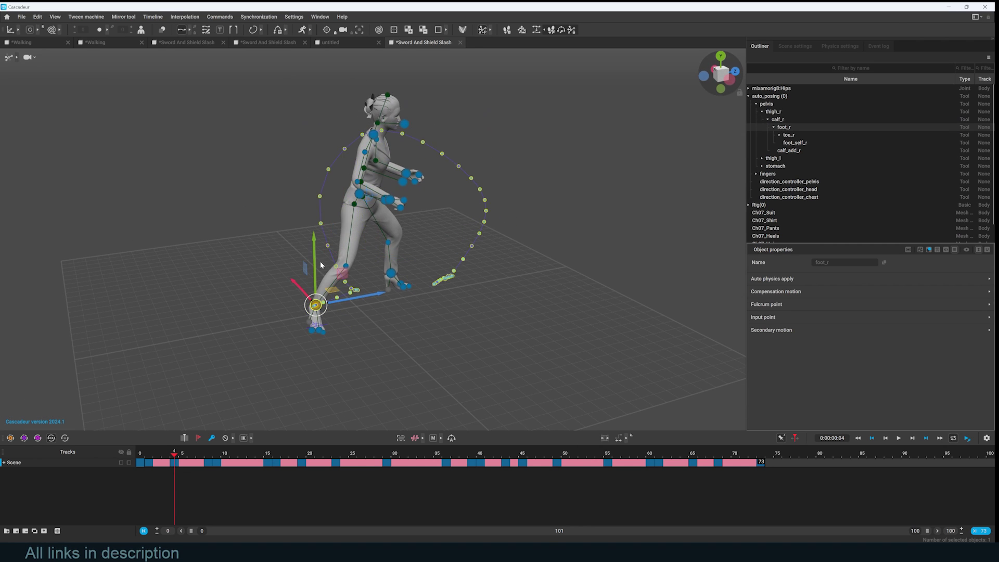
drag(321, 238, 323, 230)
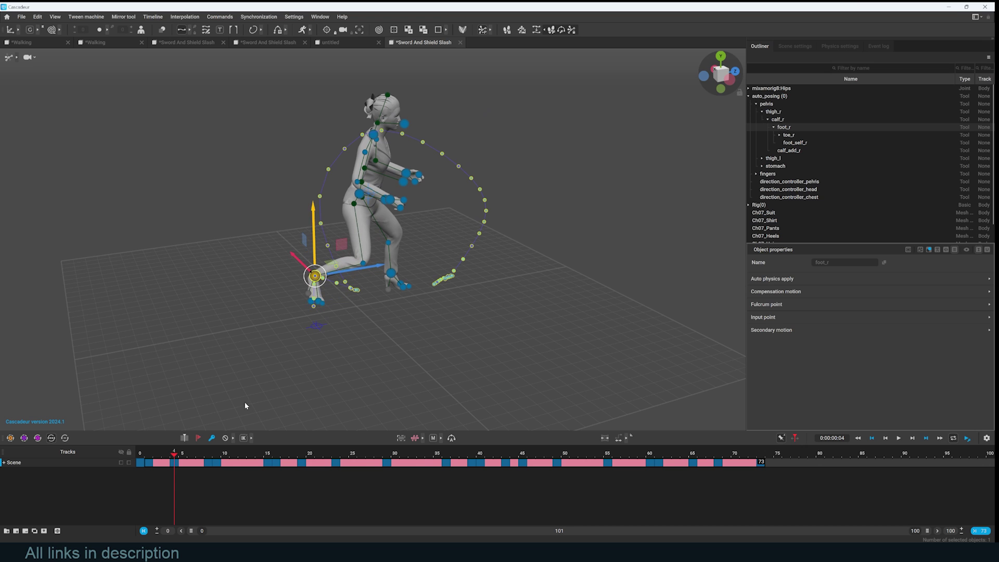
click(149, 456)
drag(149, 457, 175, 453)
- At an early frame, rotate the RightUpLeg thigh bone, then play the animation to check it
key(Left)
key(Left)
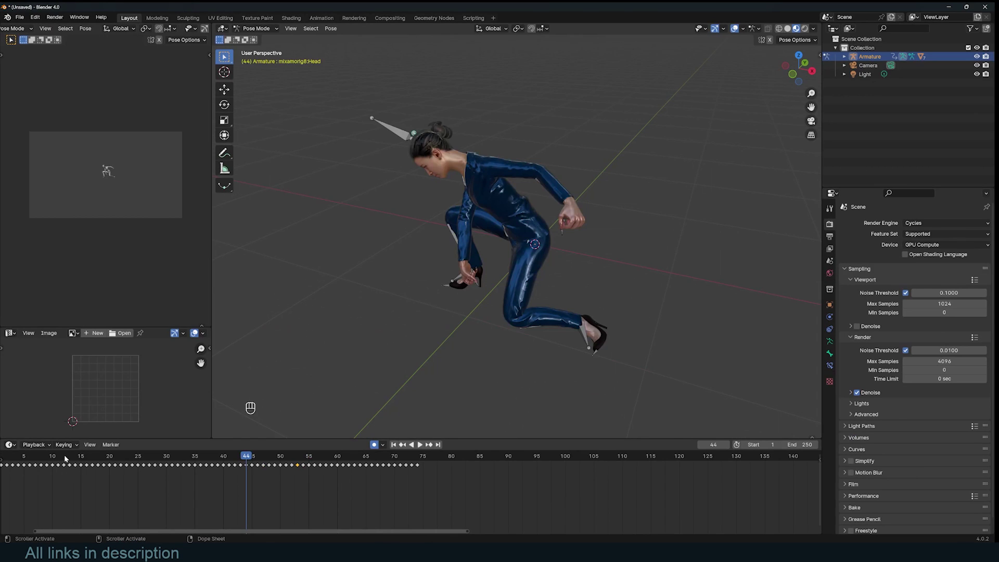
drag(65, 457, 32, 457)
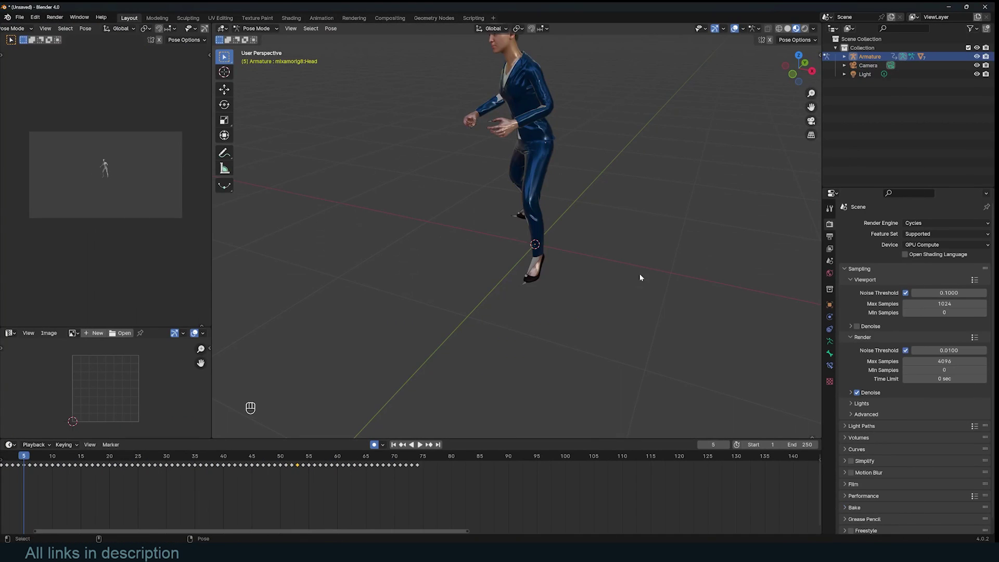
middle_drag(617, 286, 473, 275)
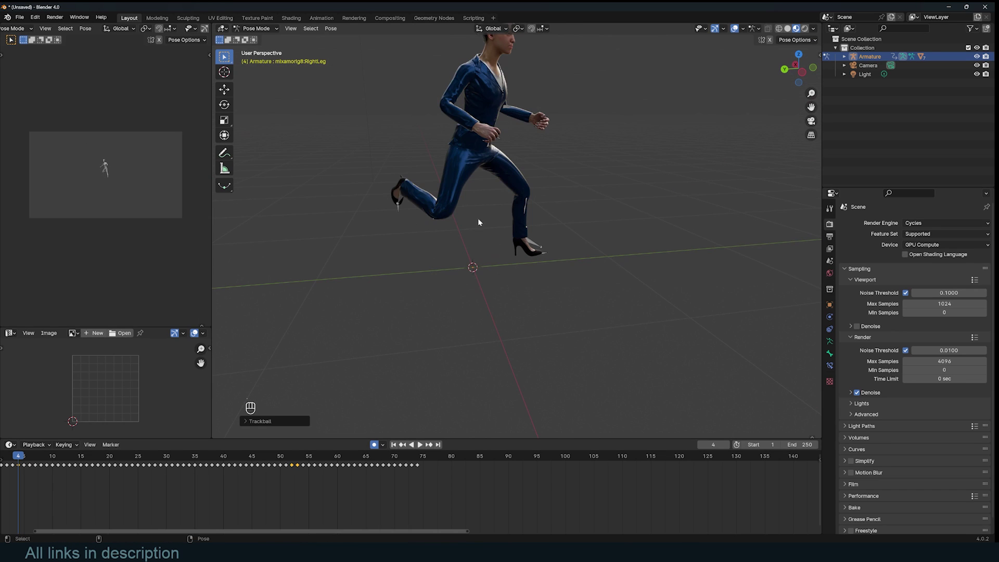
click(454, 184)
key(r)
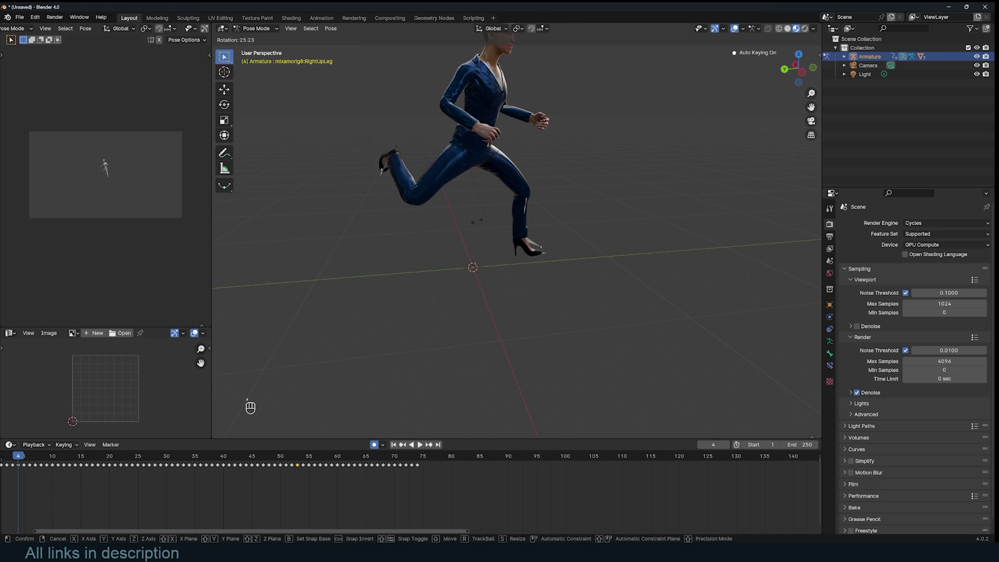
key(space)
click(17, 458)
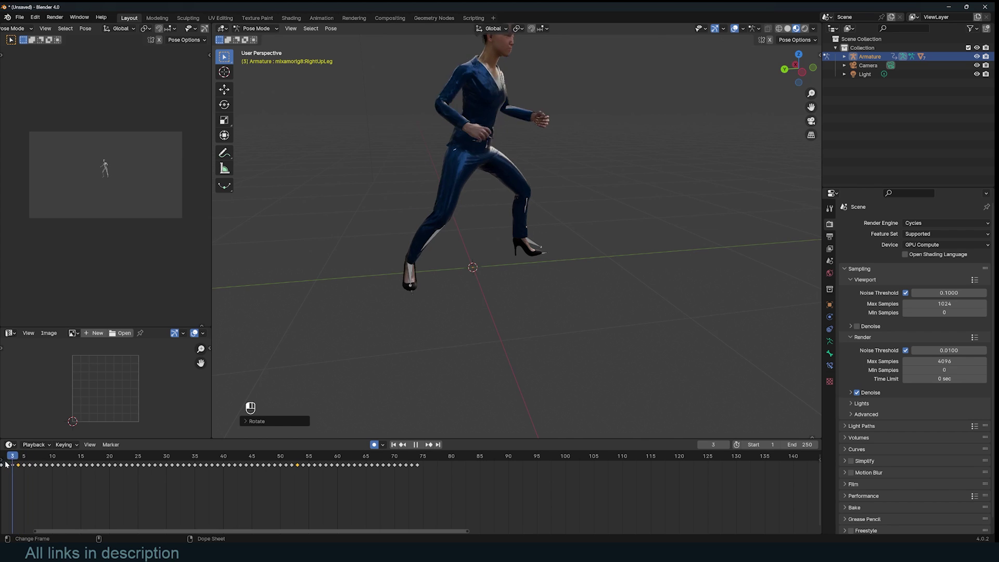
key(space)
key(Escape)
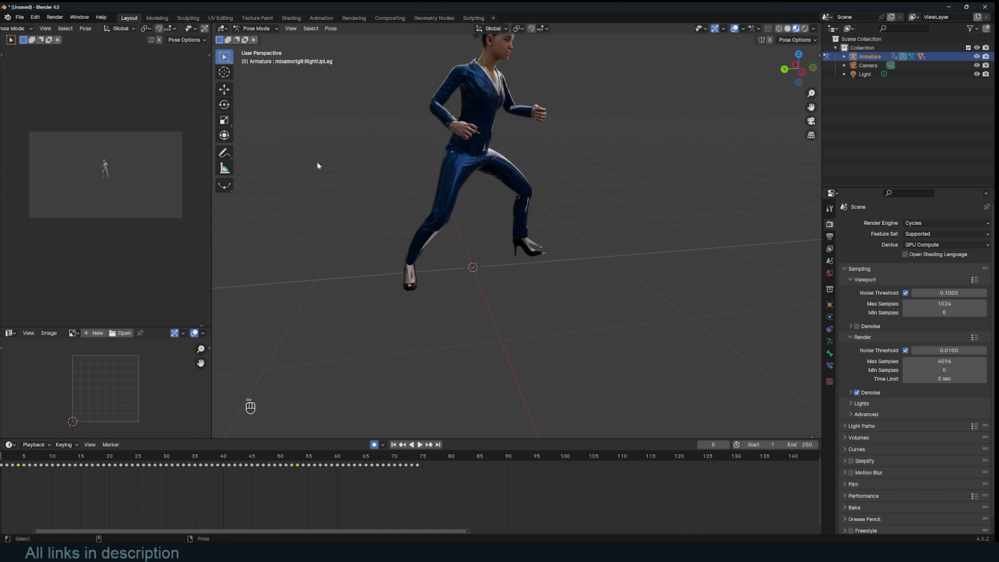
- Shift the early run of keyframes about 8 frames later and play back to frame 53
mouse_move(20, 479)
mouse_down()
mouse_move(46, 458)
mouse_move(28, 467)
mouse_up()
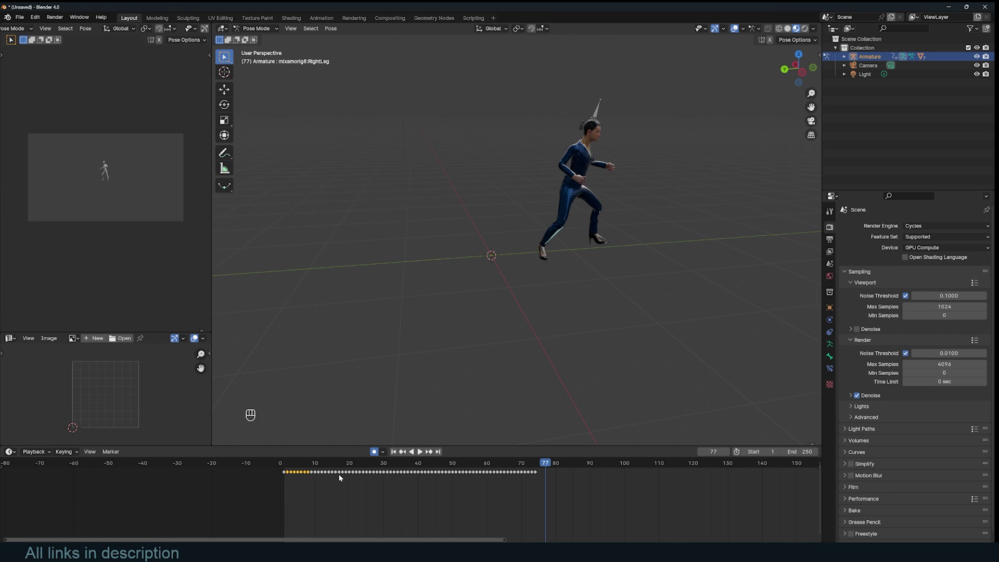
mouse_move(294, 471)
mouse_down()
mouse_move(320, 477)
mouse_move(289, 481)
mouse_move(310, 481)
mouse_up()
key(shift+space)
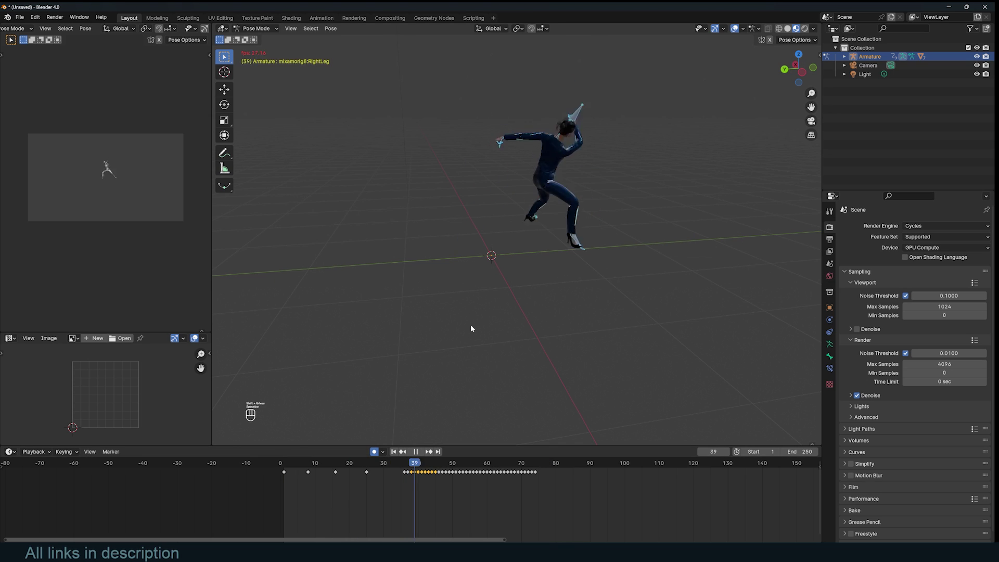
key(space)
key(space)
key(space)
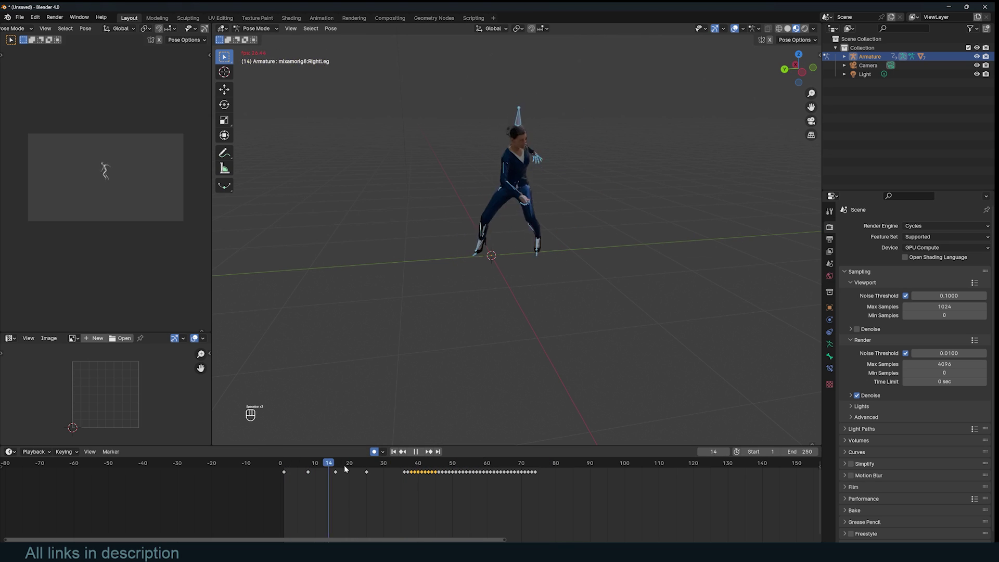
key(space)
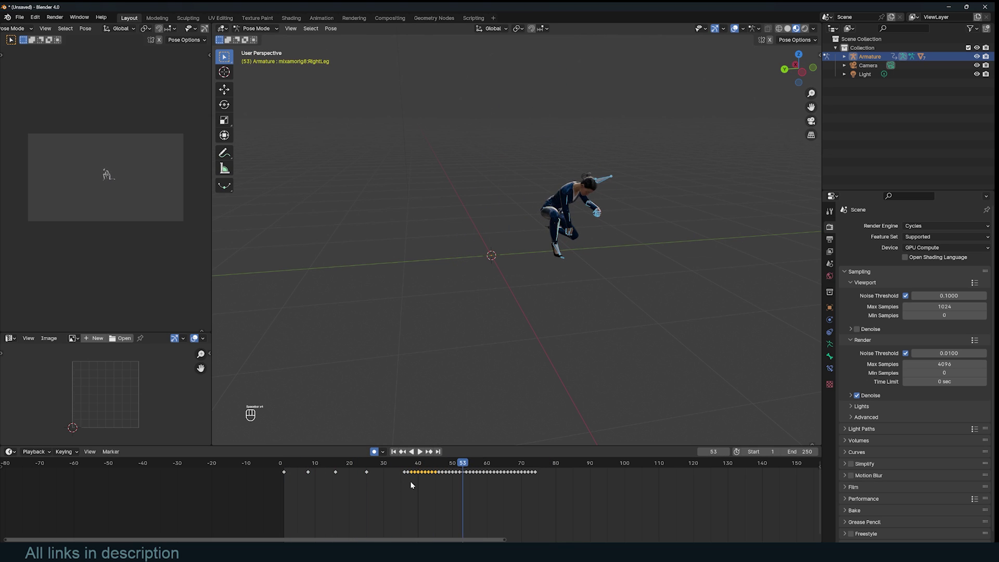
- Delete the dense keyframe runs at frames 38–43, 44–52, 54–61 and 63–71
drag(407, 480, 526, 467)
key(x)
click(425, 465)
key(x)
click(462, 466)
key(x)
click(493, 470)
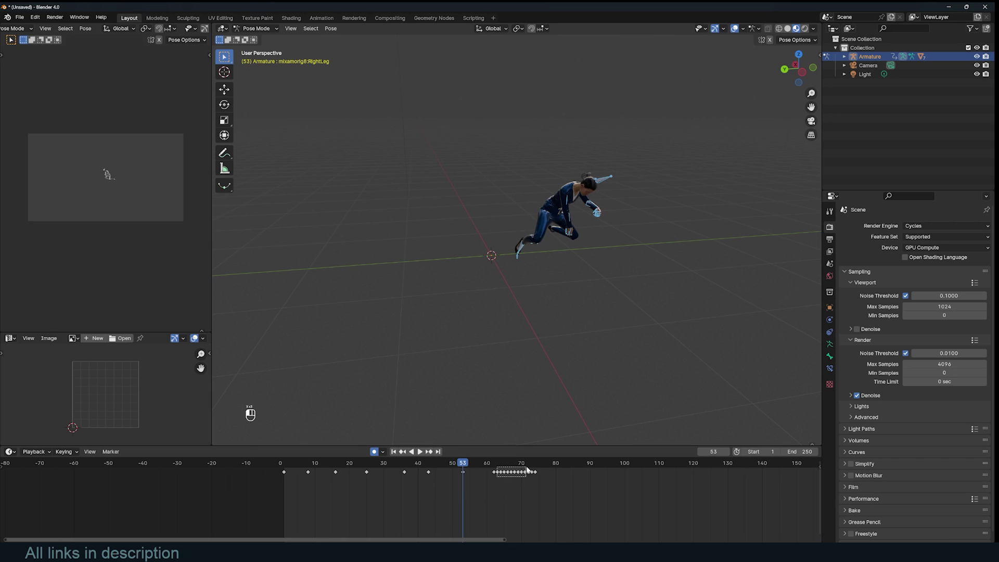
key(x)
click(520, 466)
- Play the thinned-out animation from the first frame
key(shift+Left)
key(space)
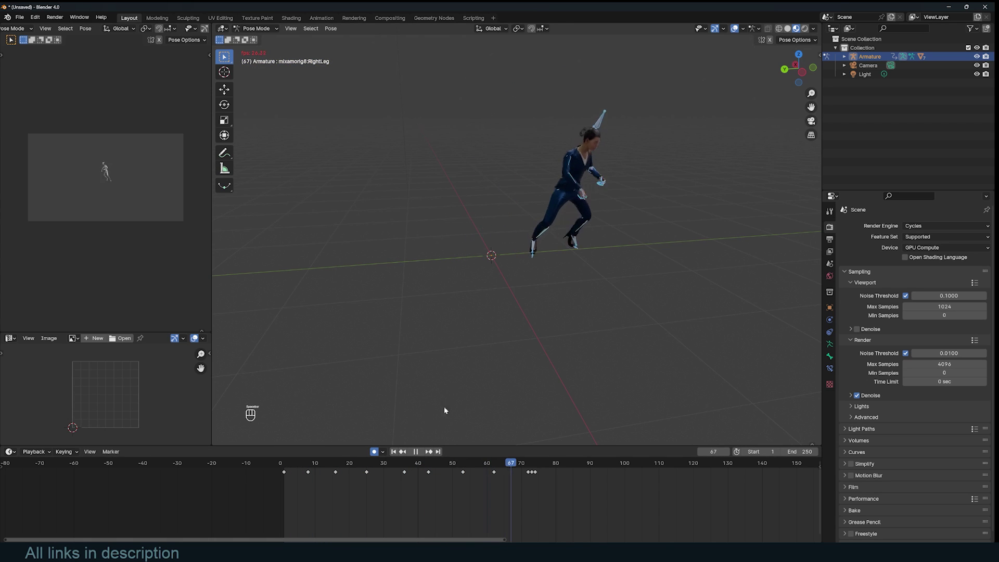
key(space)
key(space)
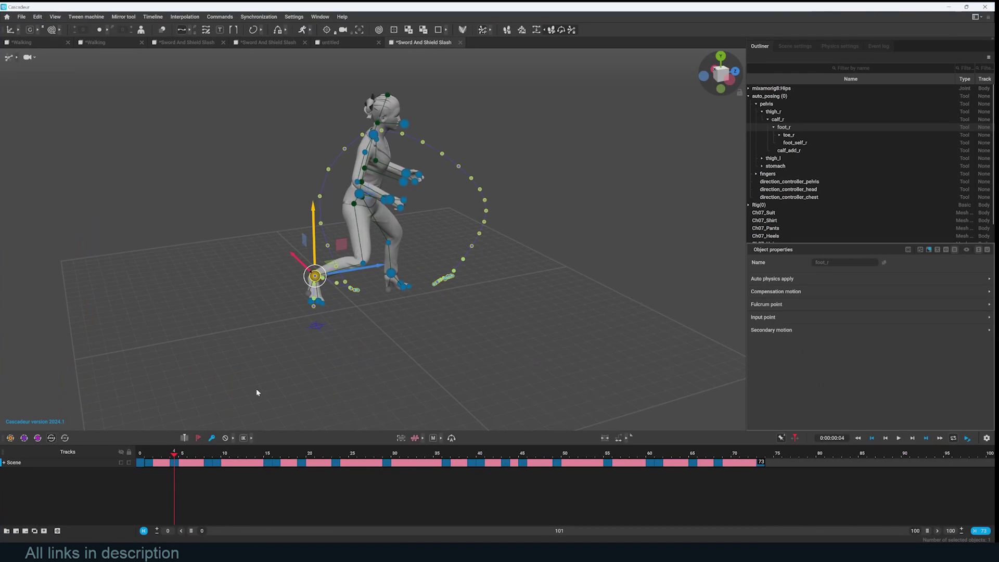
- Replay the animation from frame 0, then view the frame-79 ending pose from the side
click(141, 454)
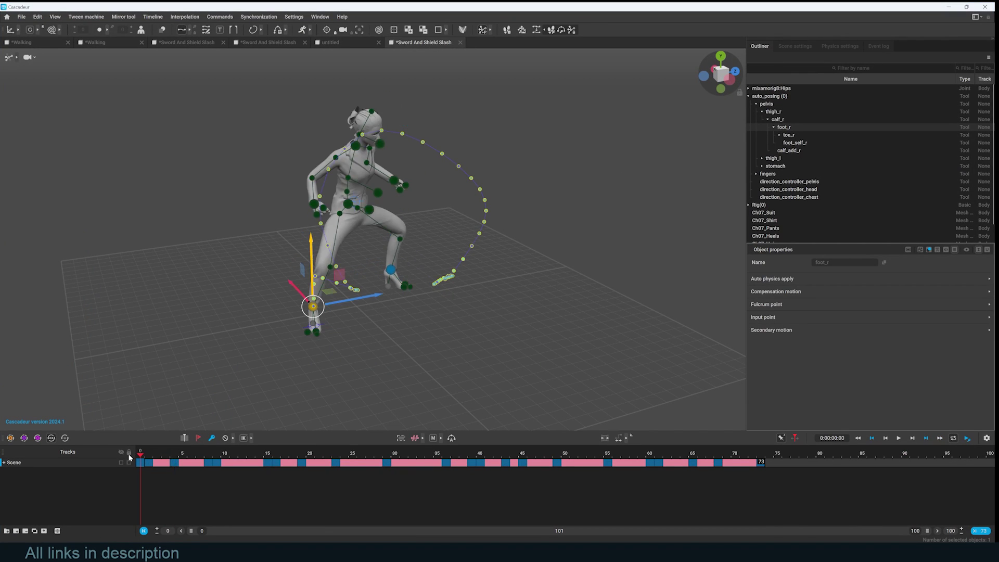
key(Escape)
key(space)
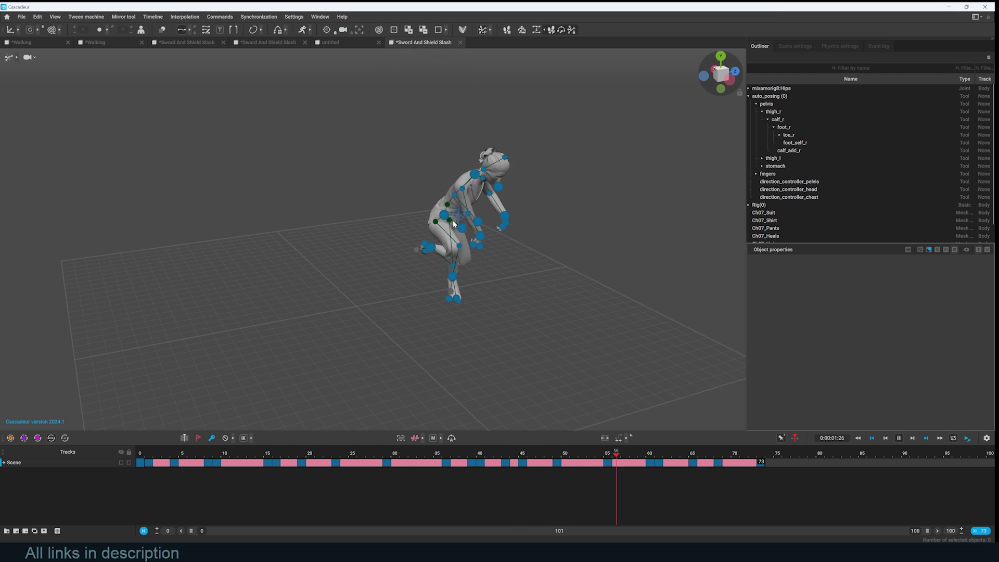
key(space)
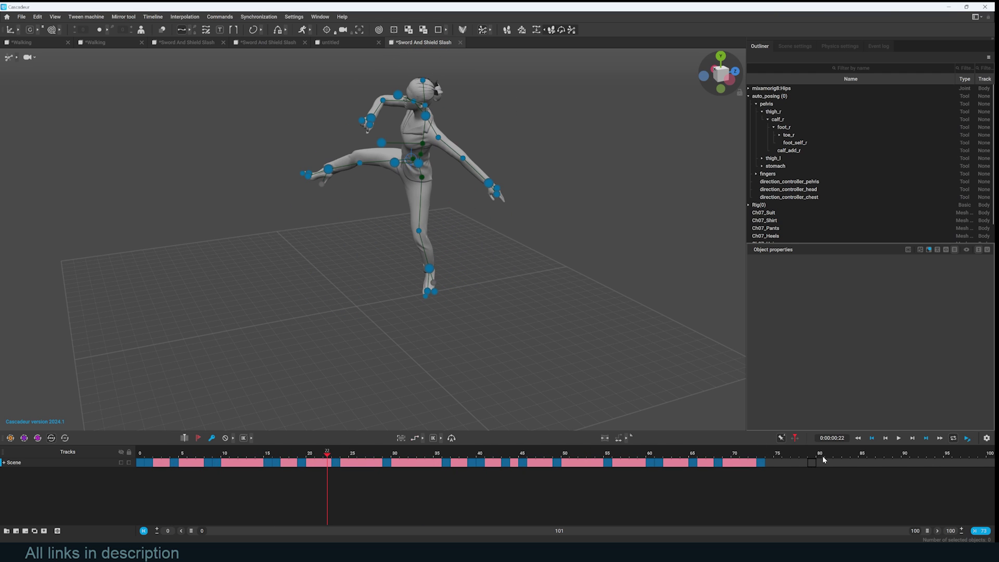
click(812, 458)
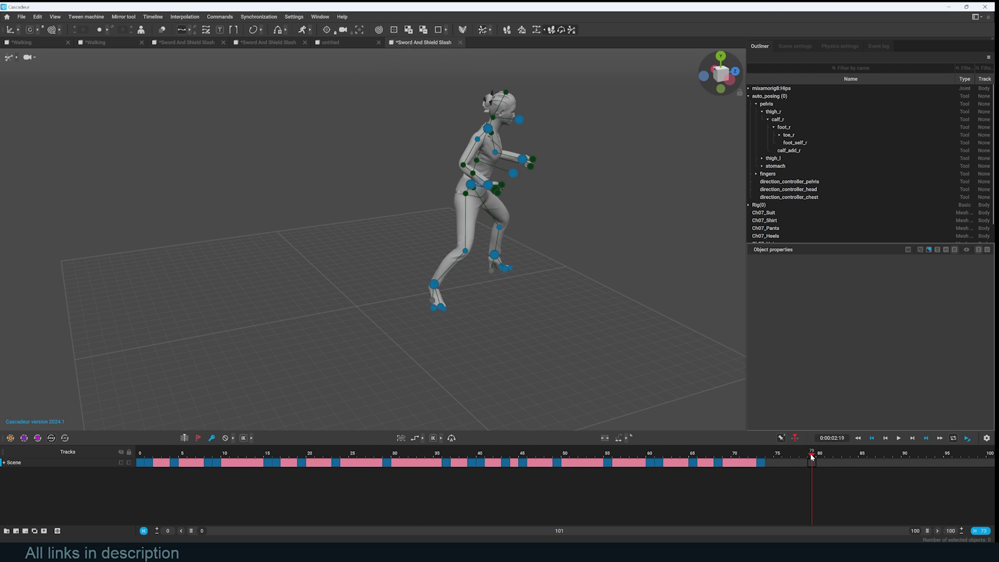
right_drag(606, 244, 709, 419)
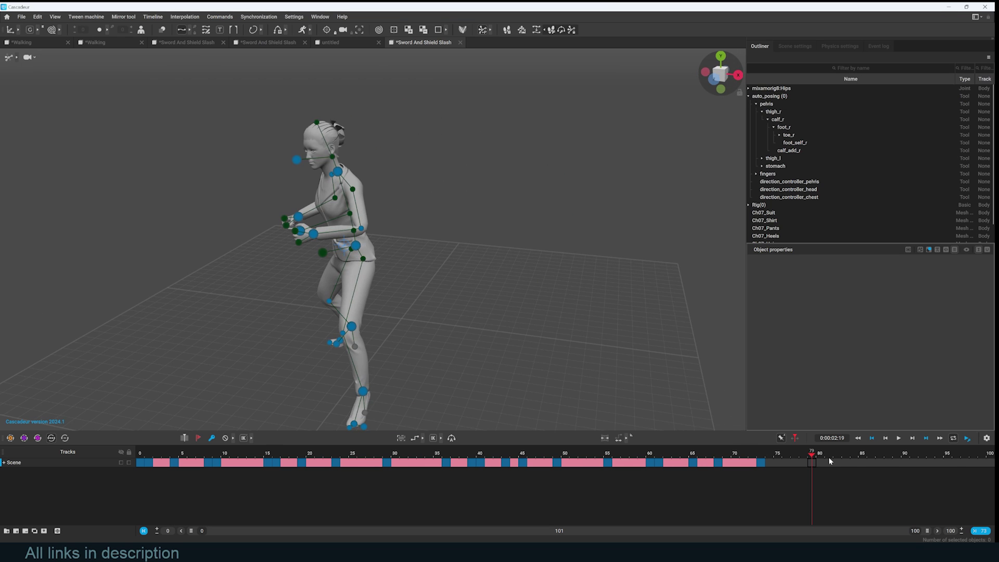
- At frame 80, shift the pelvis and neck to form a forward-leaning crouch pose
click(820, 458)
click(359, 247)
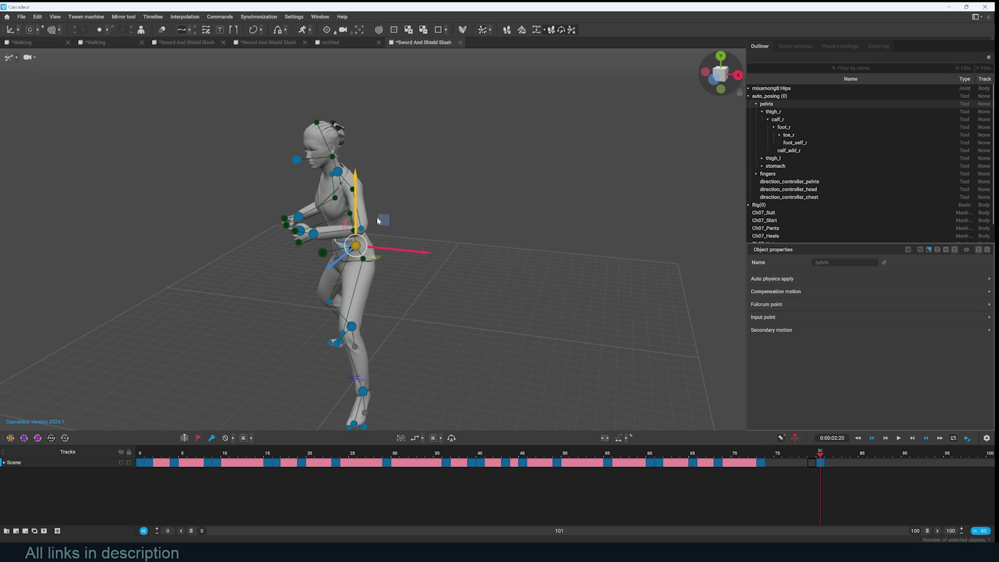
drag(378, 220, 466, 194)
click(378, 180)
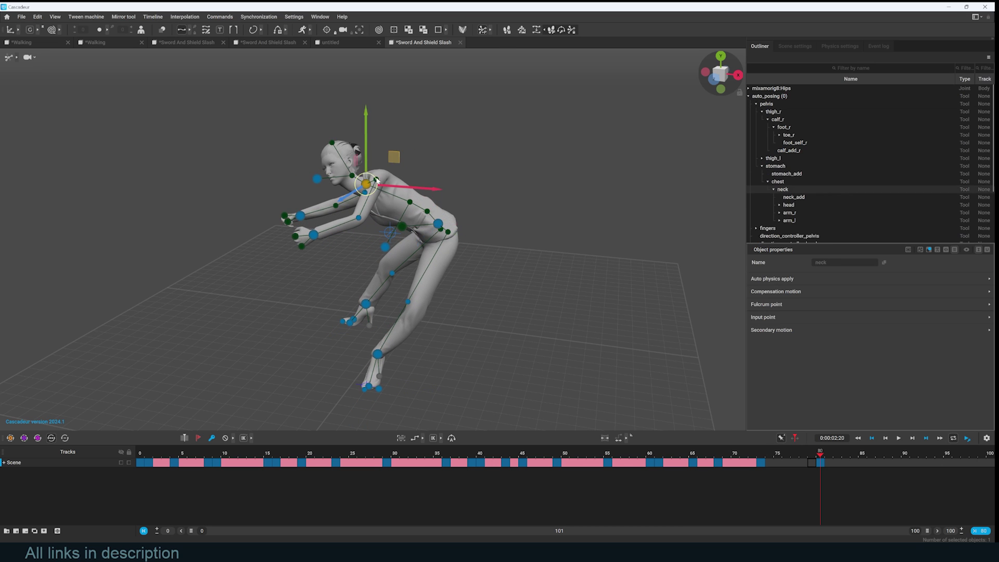
drag(378, 180, 396, 167)
click(335, 221)
- Interpolate the frames 73–80 interval and preview the transition into the crouch
key(space)
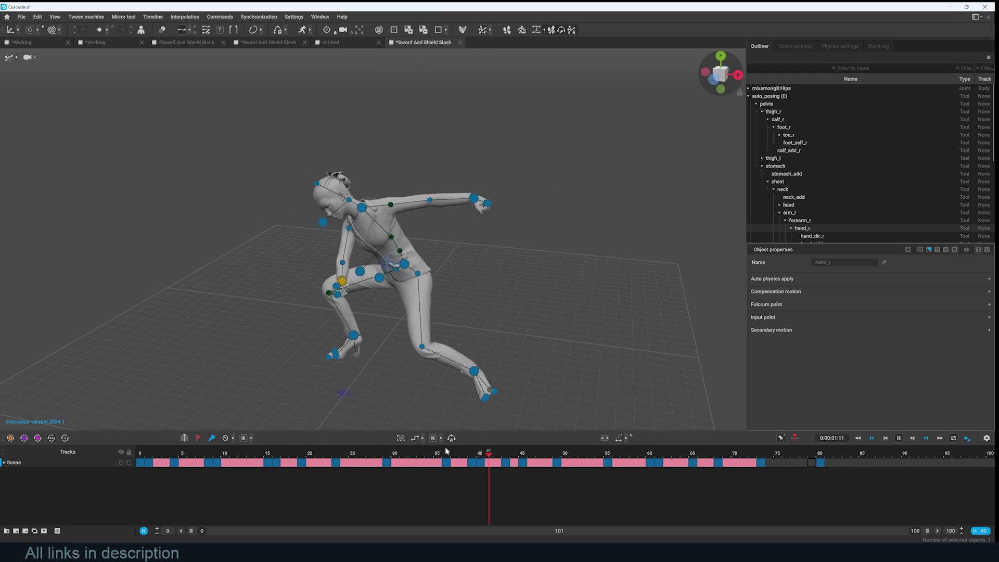
key(space)
click(819, 458)
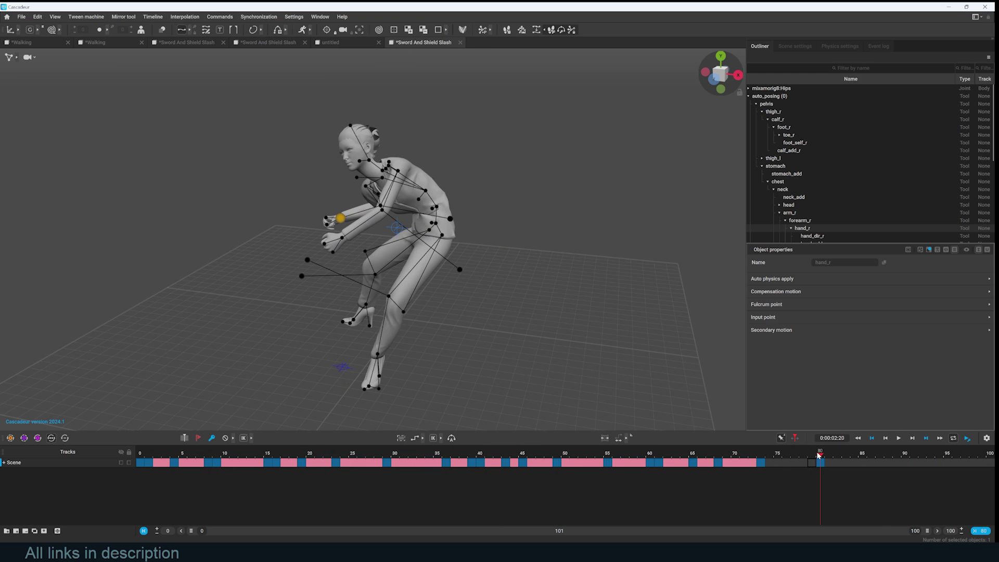
click(762, 468)
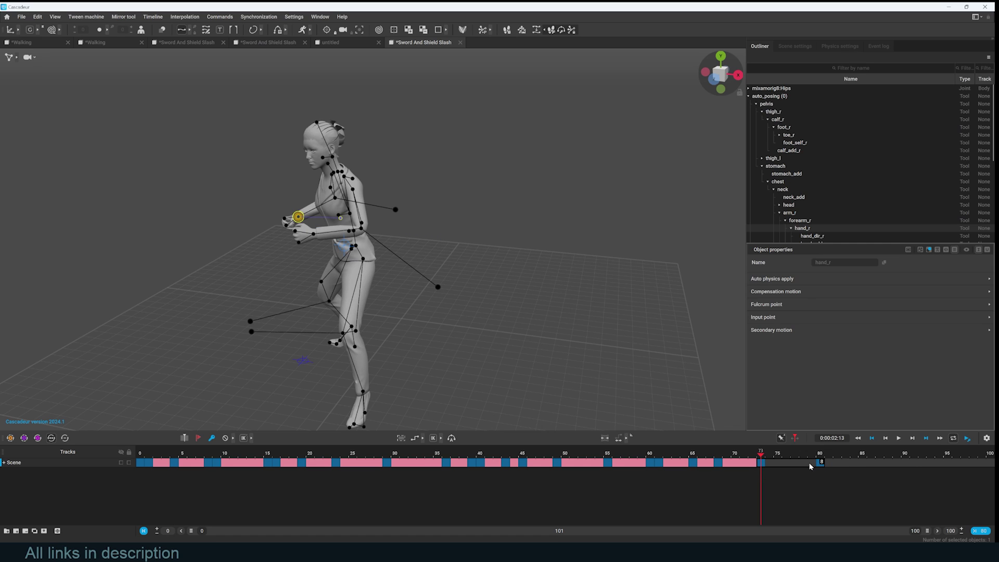
click(422, 438)
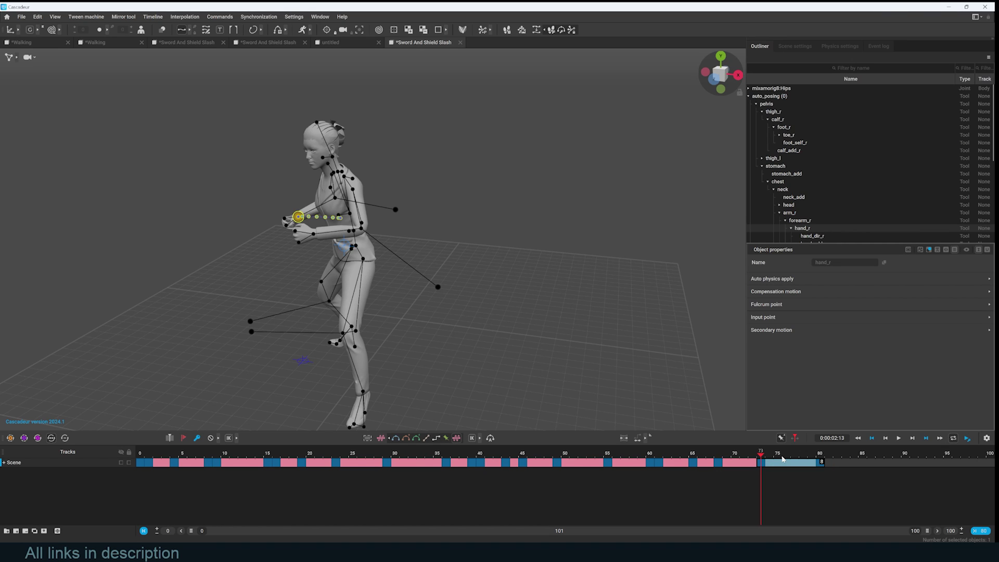
click(511, 329)
key(space)
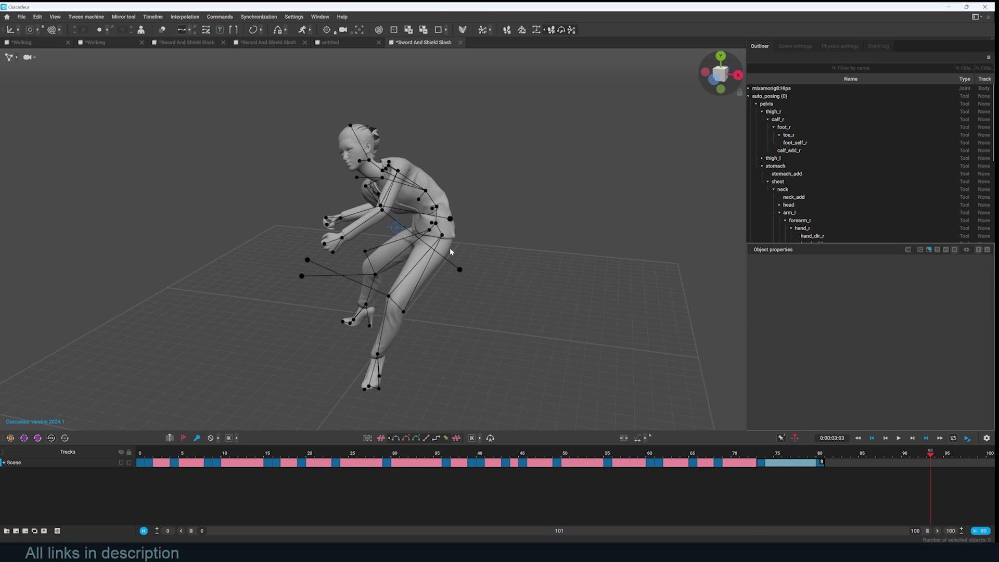
click(436, 224)
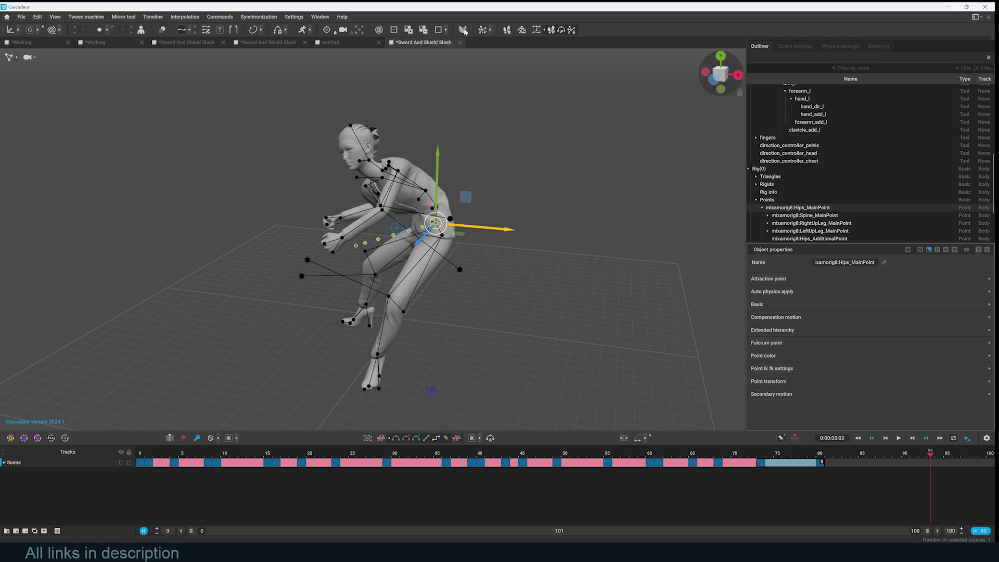
- Enable AutoPhysics and play the animation from frame 0 up to the end pose
click(302, 30)
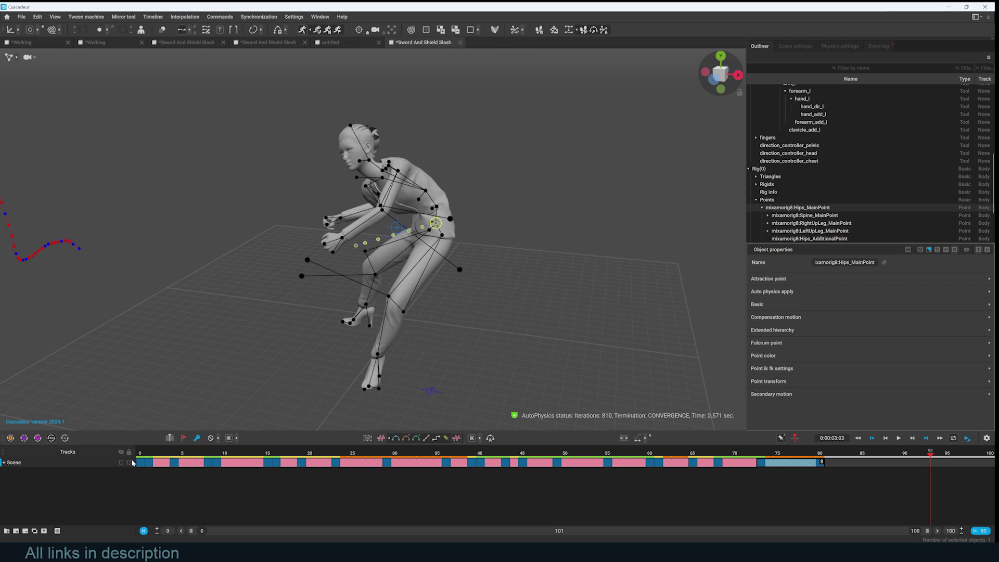
click(148, 453)
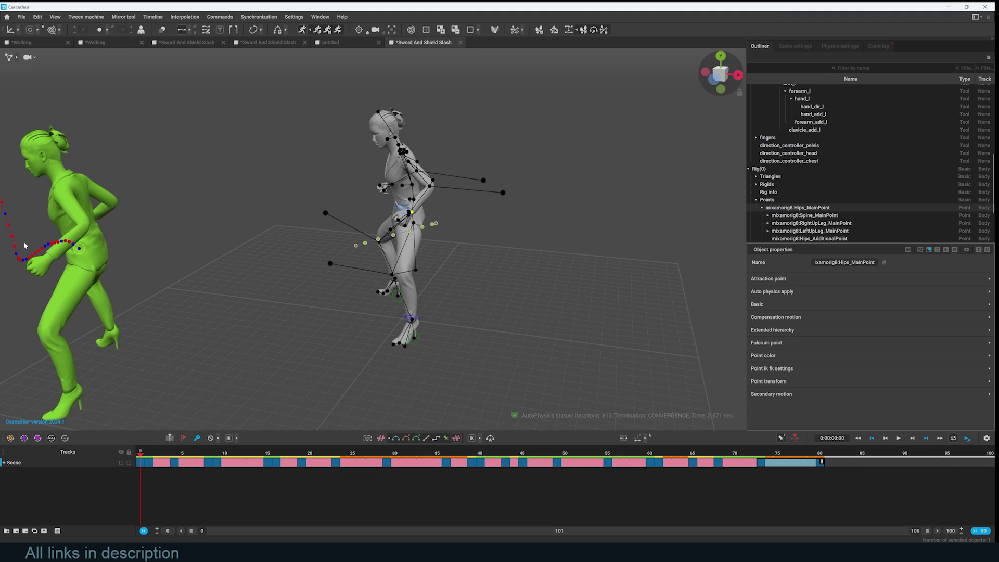
key(space)
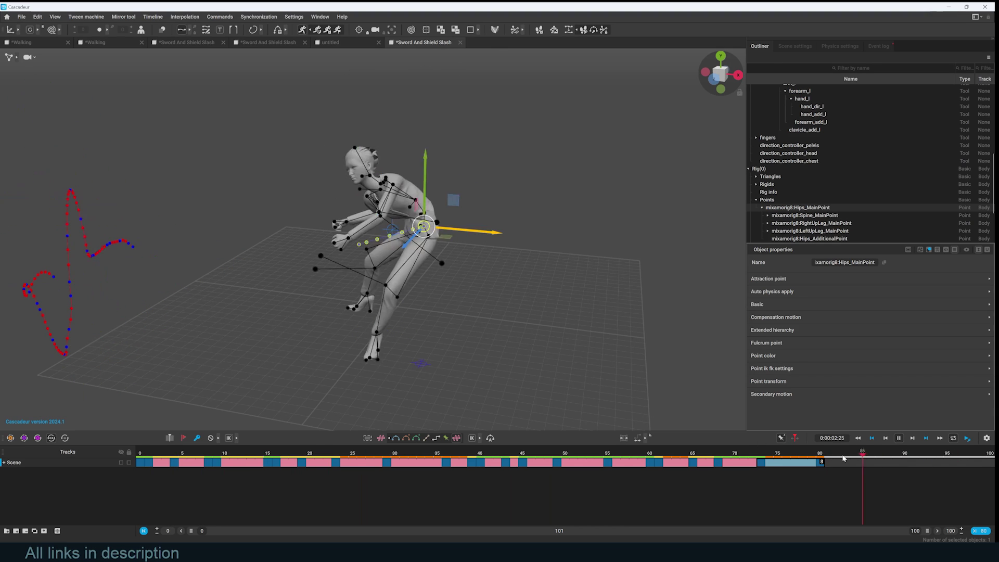
click(948, 454)
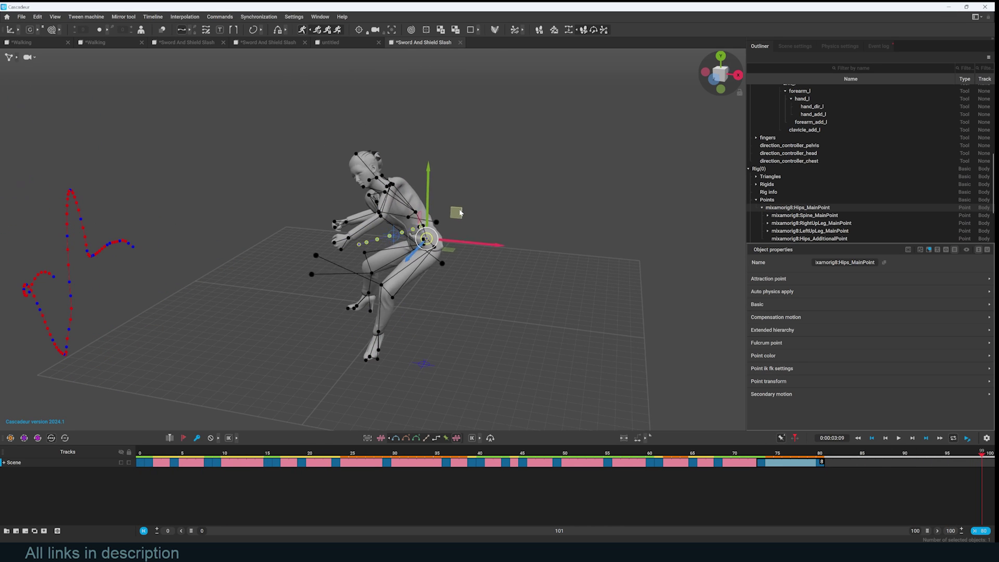
- Widen the stance with the left foot, lower the hips, and nudge the right foot sideways
click(379, 333)
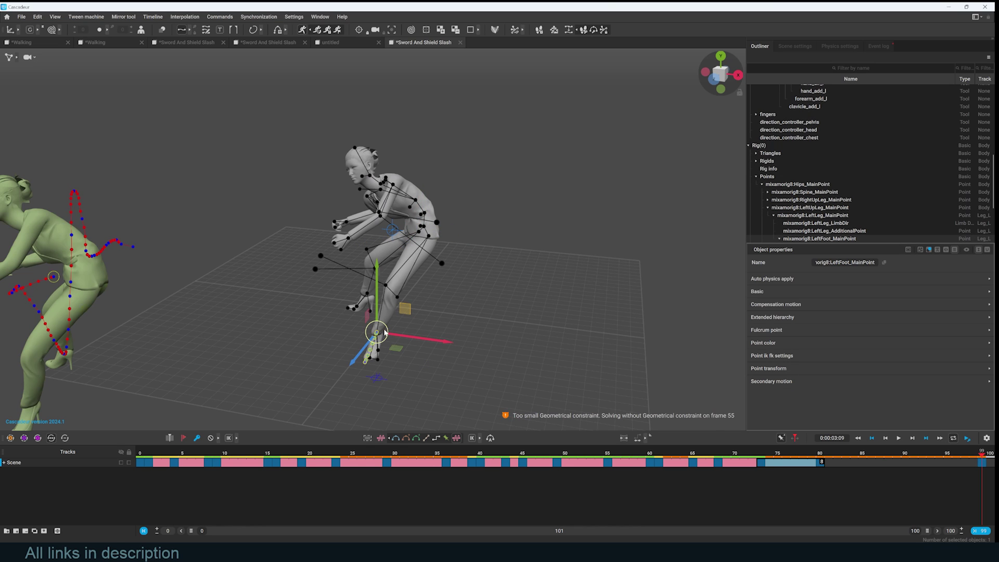
drag(384, 333, 462, 343)
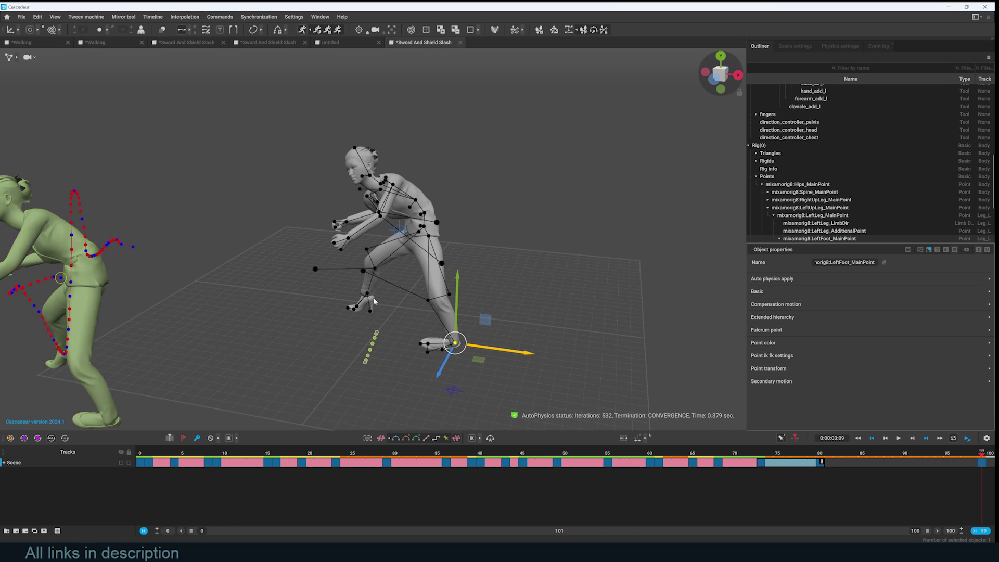
right_drag(595, 310, 323, 242)
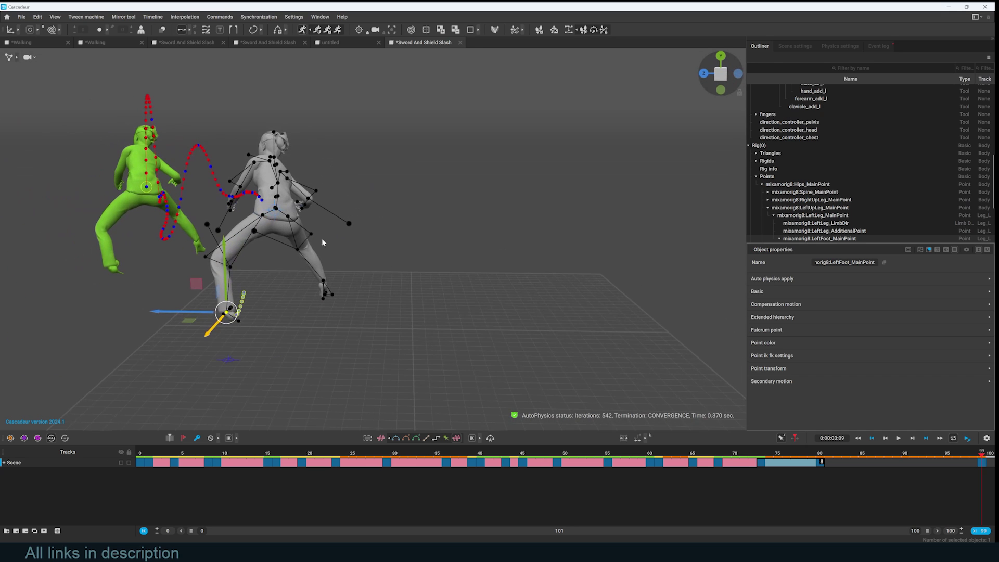
click(276, 208)
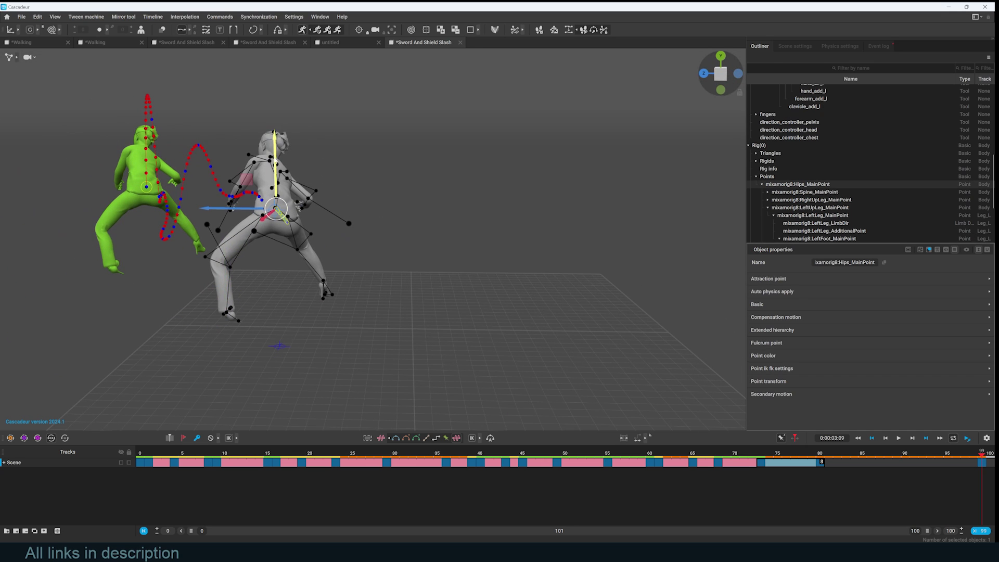
drag(275, 160, 275, 199)
right_drag(292, 300, 442, 296)
click(371, 319)
drag(400, 323, 408, 323)
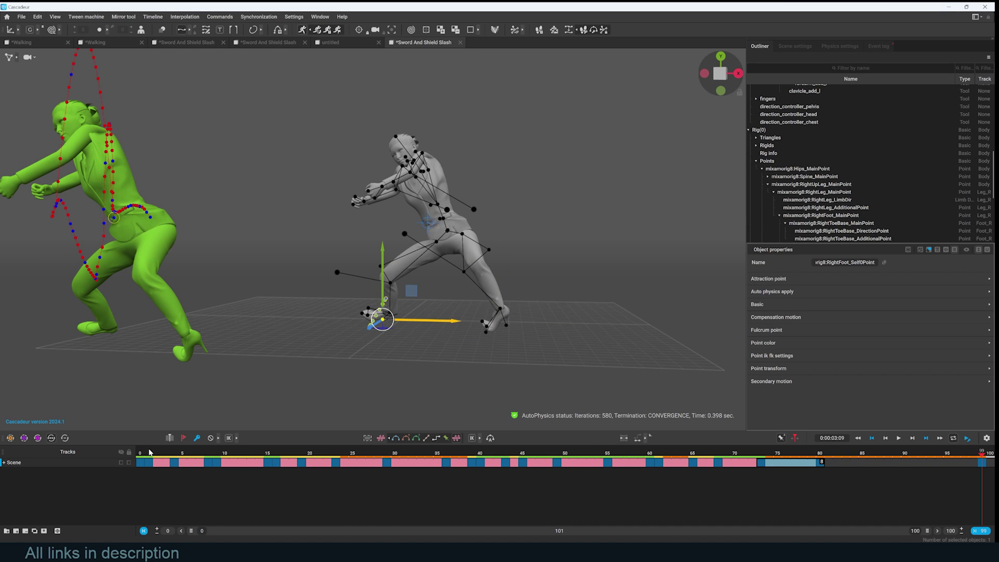
- Replay the animation, then give frame 80 to the end its own interpolation interval
click(217, 267)
scroll(218, 267, down, 5)
key(space)
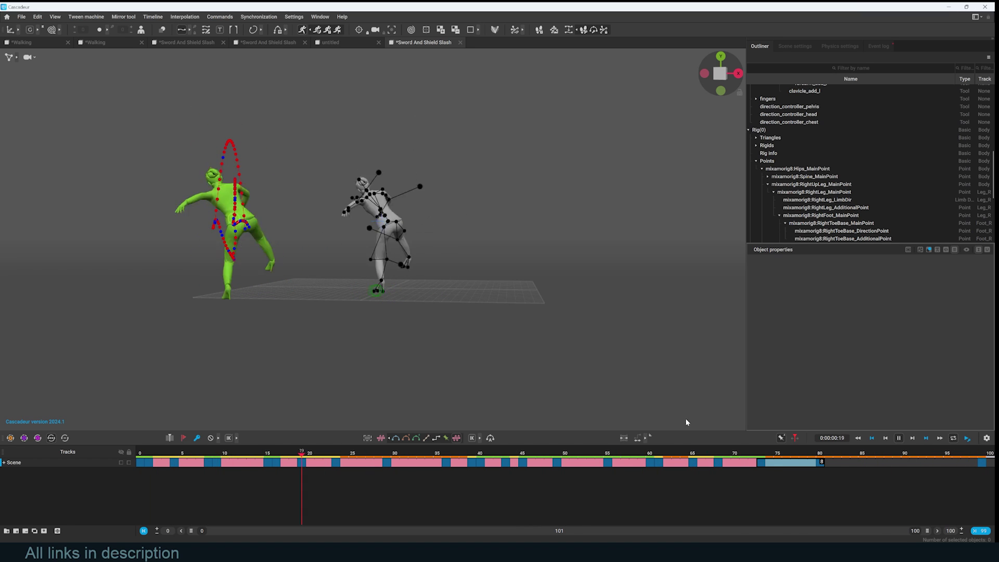
key(space)
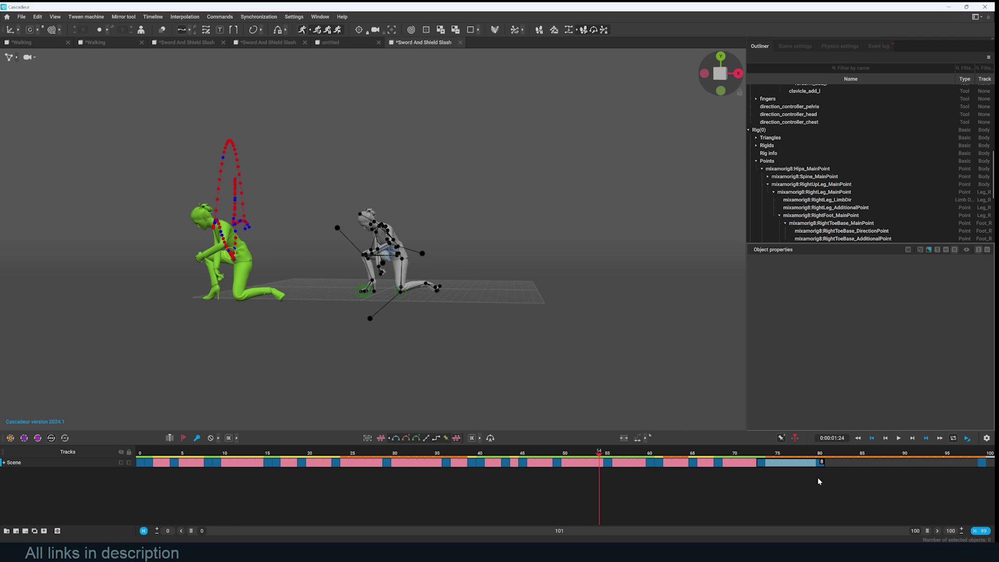
click(819, 463)
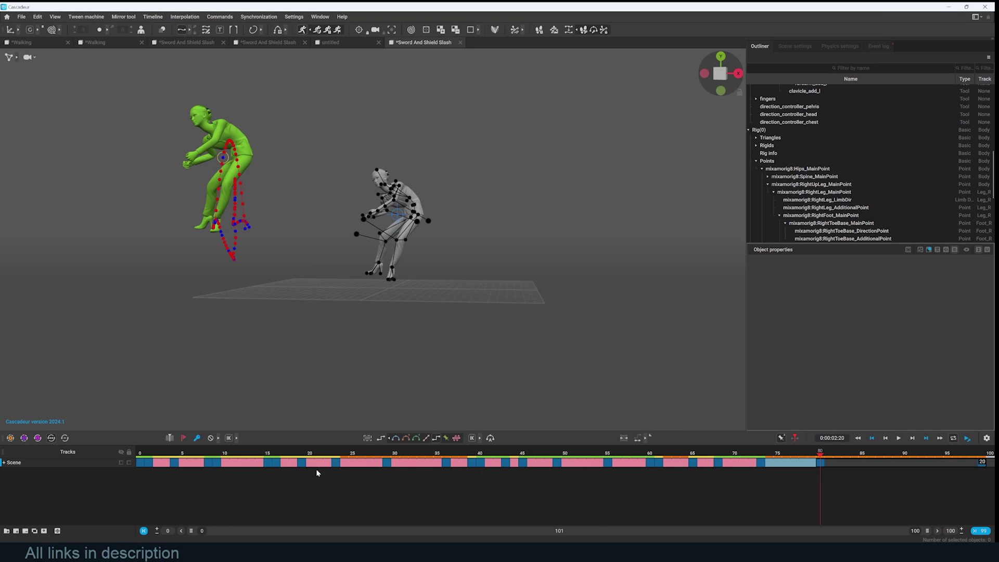
click(415, 438)
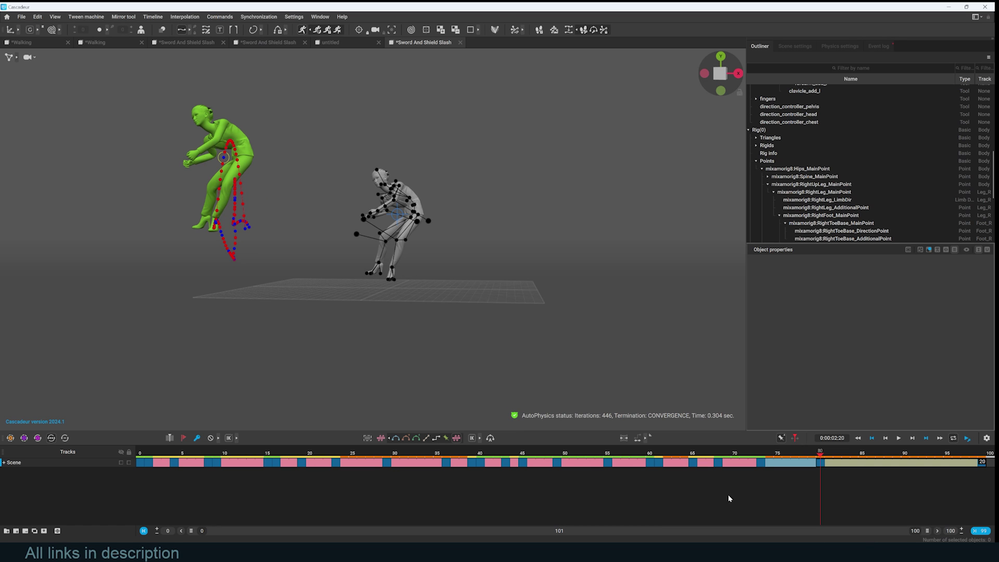
- Play from around frame 35 to the kneeling pose, then return to the Cascadeur website
click(438, 453)
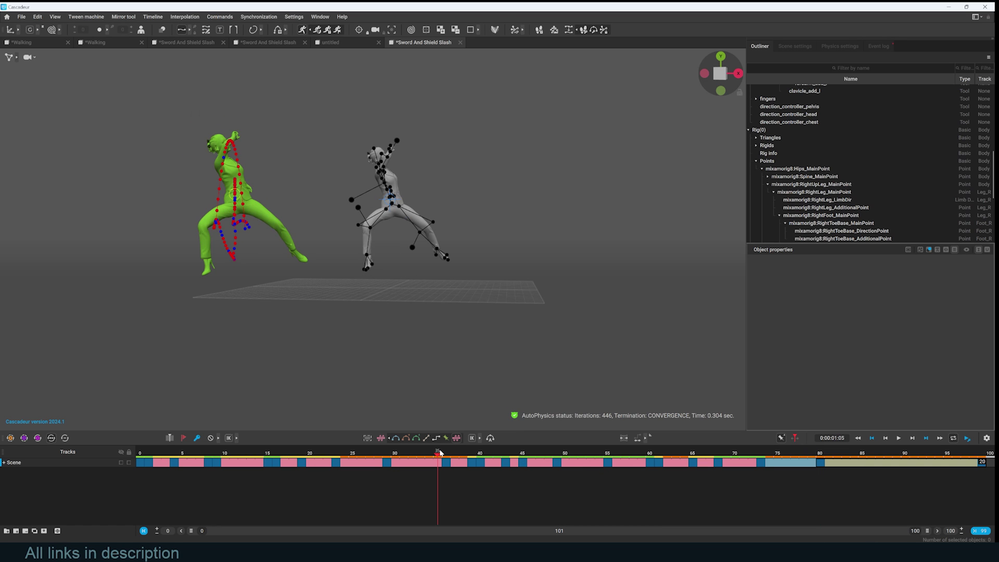
key(space)
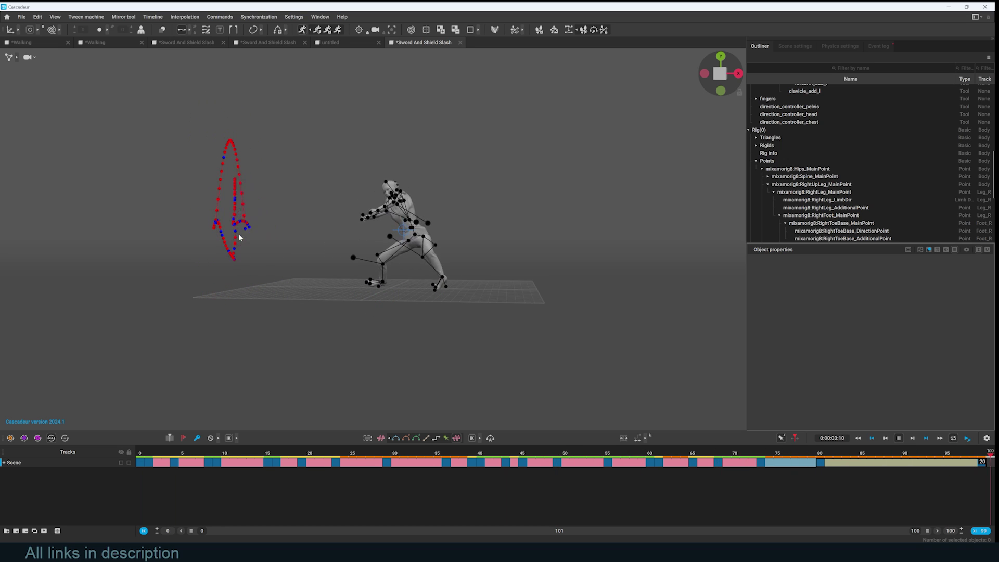
key(space)
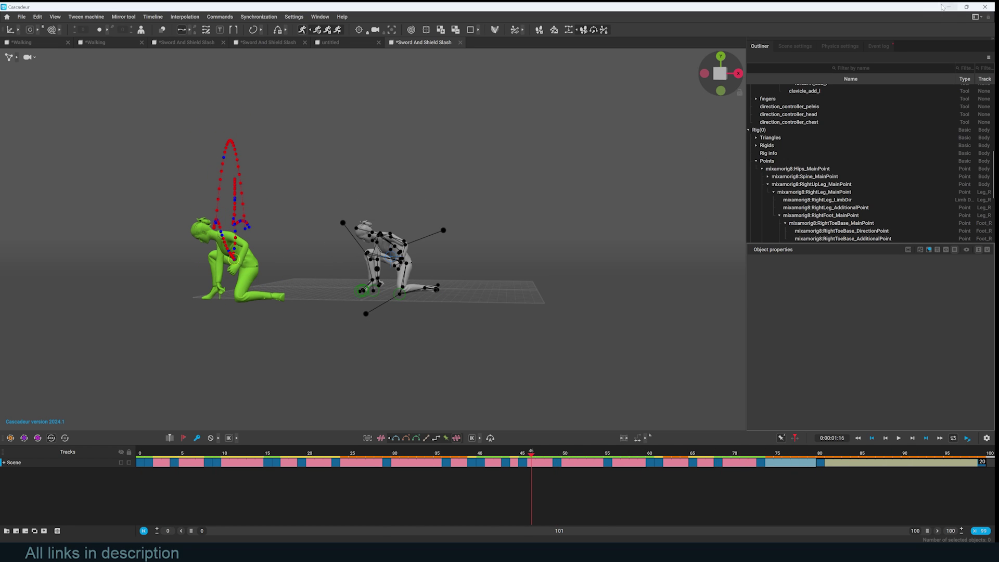
click(948, 6)
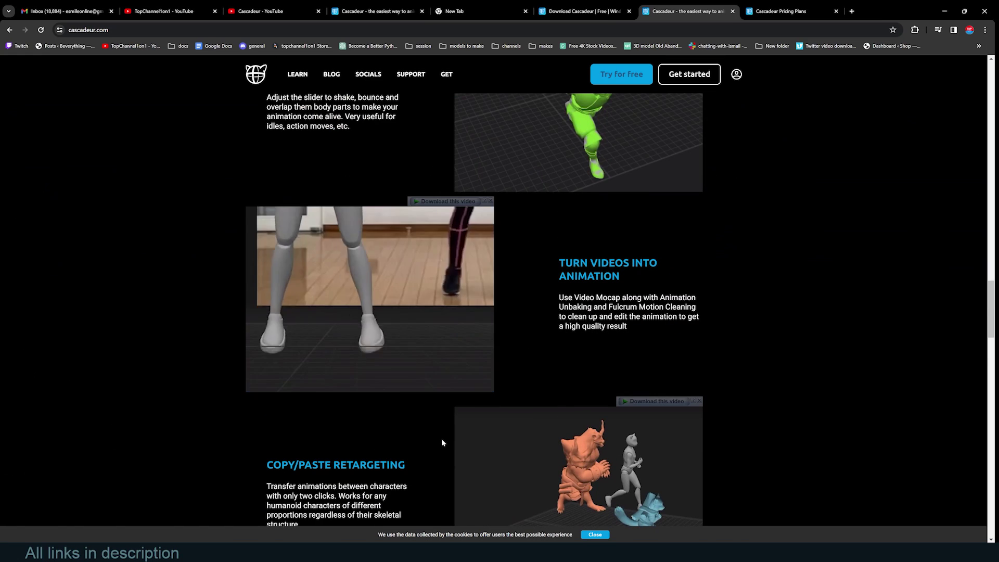
- Scroll the cascadeur.com page to the 'Make any animation editable' section
scroll(442, 443, up, 10)
scroll(416, 321, up, 4)
scroll(416, 322, down, 2)
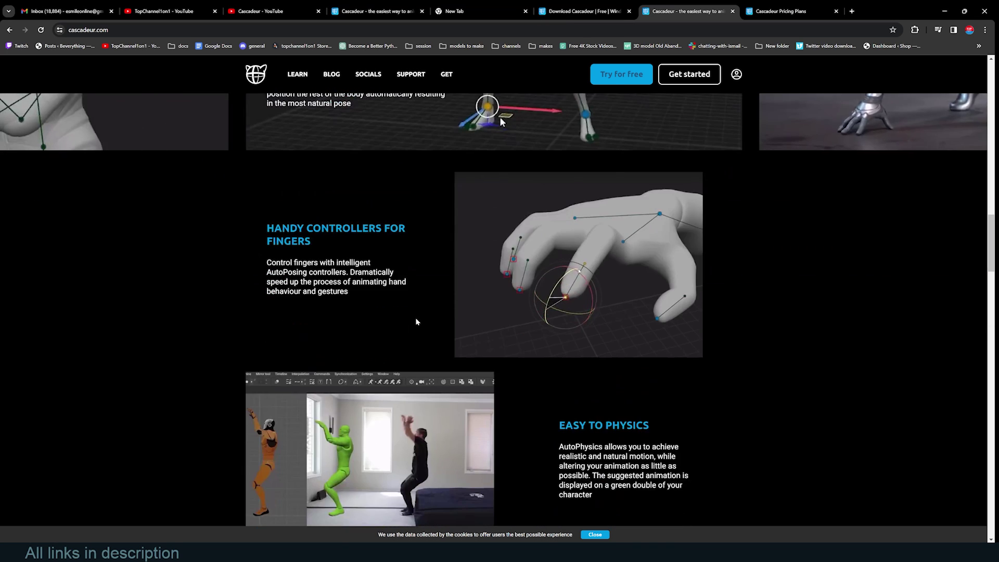
scroll(416, 321, up, 4)
scroll(416, 321, up, 4)
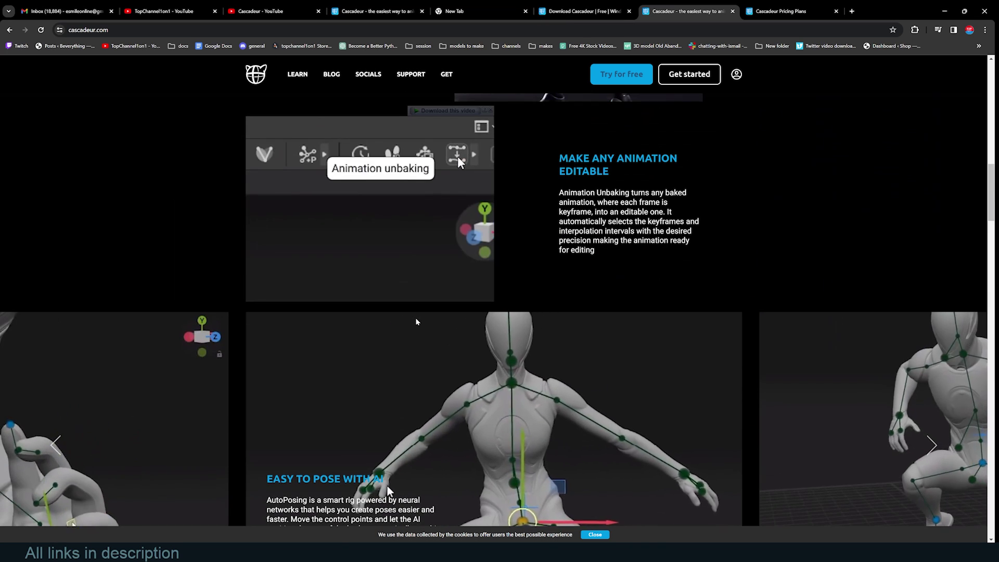